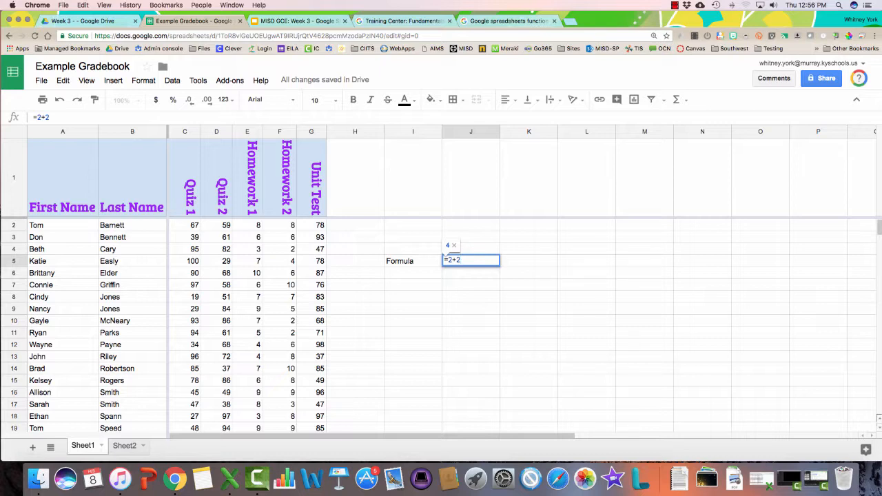
# Commit the =2+2 test formula in J5, then clear it and the Formula label in I5
pyautogui.press('Return')
pyautogui.press('Up')
pyautogui.press('Delete')
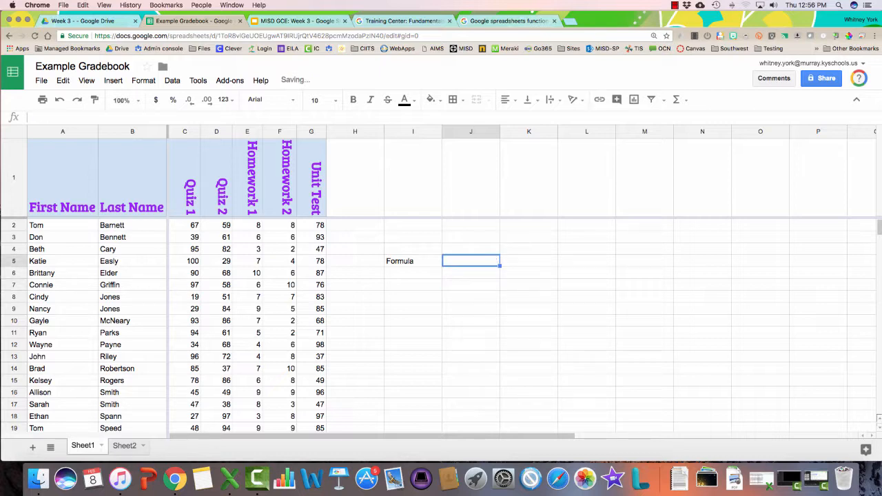
pyautogui.press('Left')
pyautogui.press('Delete')
# Enter 'Average' as the new header in H1
pyautogui.click(355, 178)
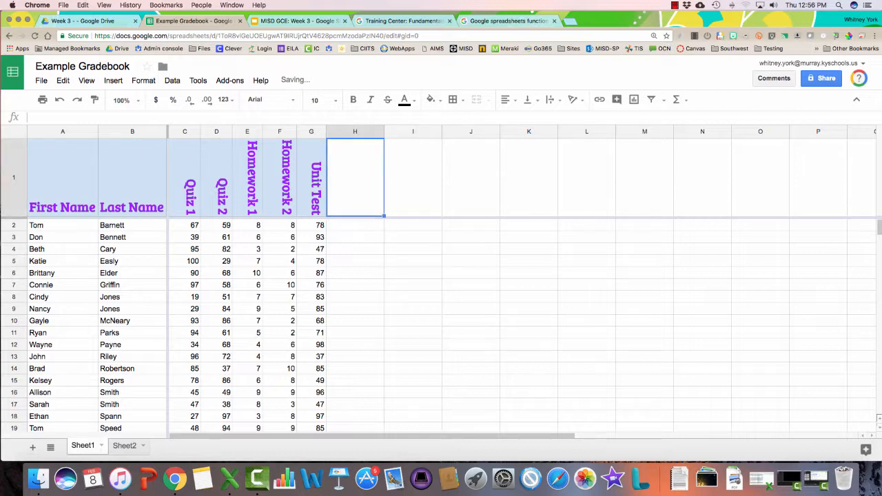
pyautogui.write('Average')
pyautogui.press('Return')
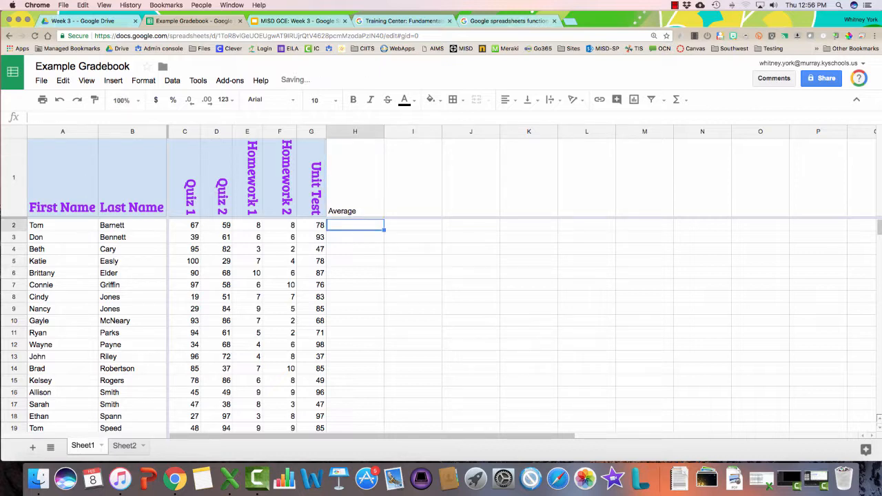
# Copy the Unit Test header's purple rotated style onto Average and autofit column H
pyautogui.click(312, 178)
pyautogui.click(95, 100)
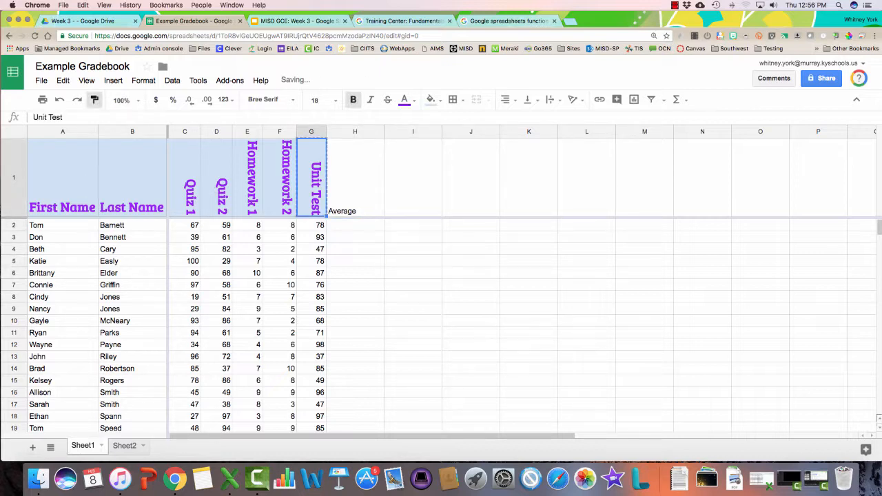
pyautogui.click(355, 178)
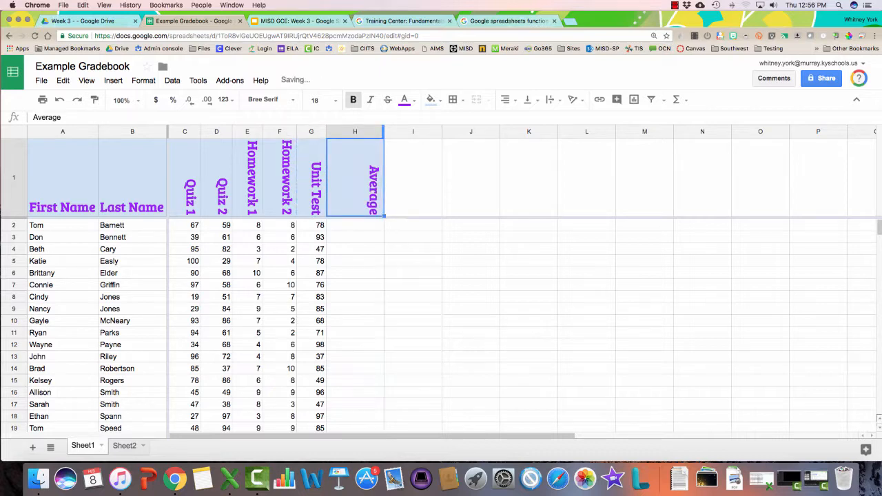
pyautogui.doubleClick(384, 132)
pyautogui.click(376, 261)
pyautogui.click(336, 225)
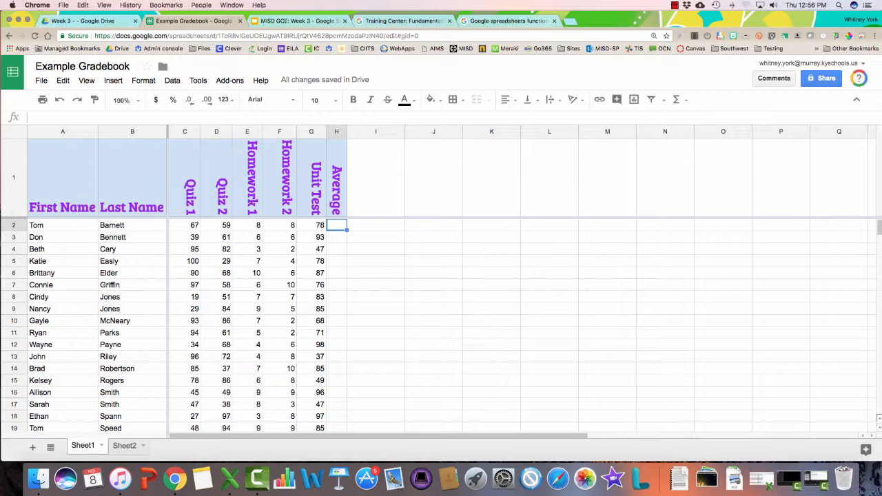
# Enter =(C2+D2+E2+F2+G2)/5 in H2 to average the first student's scores, giving 44
pyautogui.write('=')
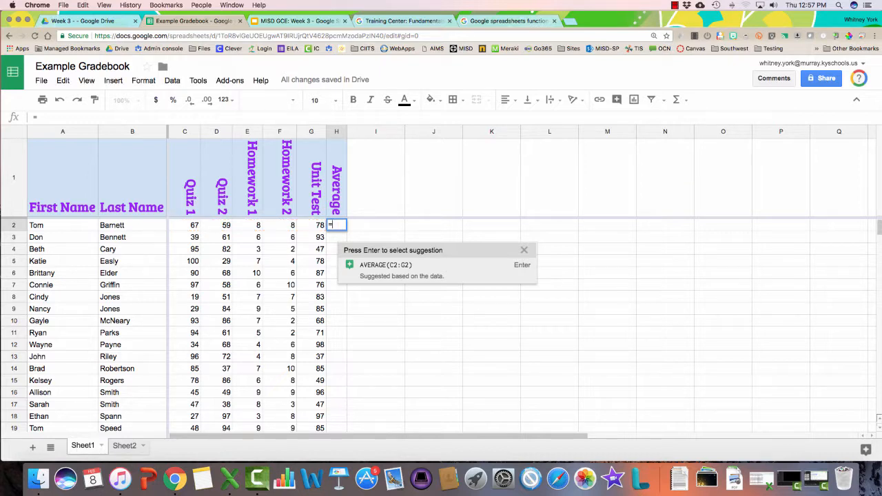
pyautogui.write('C2')
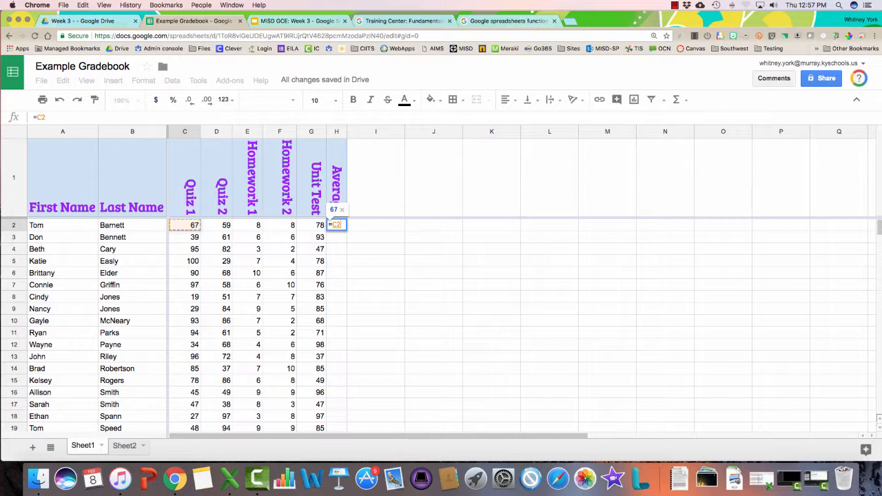
pyautogui.write('+')
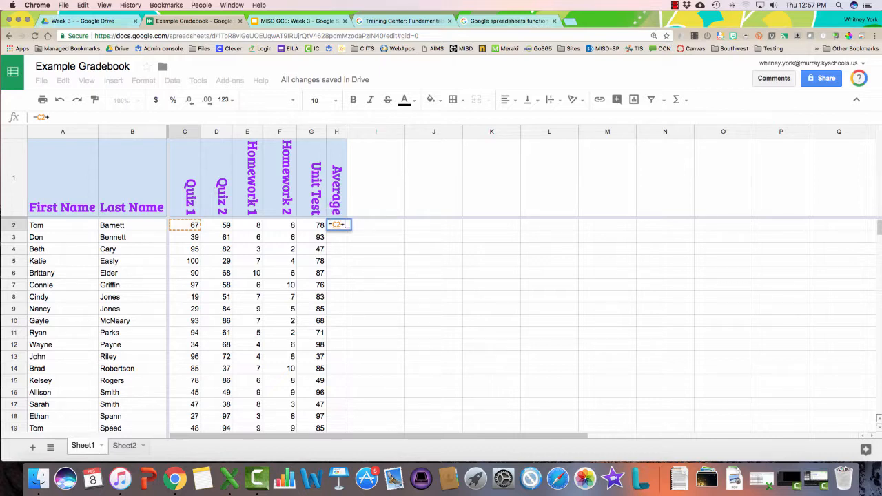
pyautogui.write('D2')
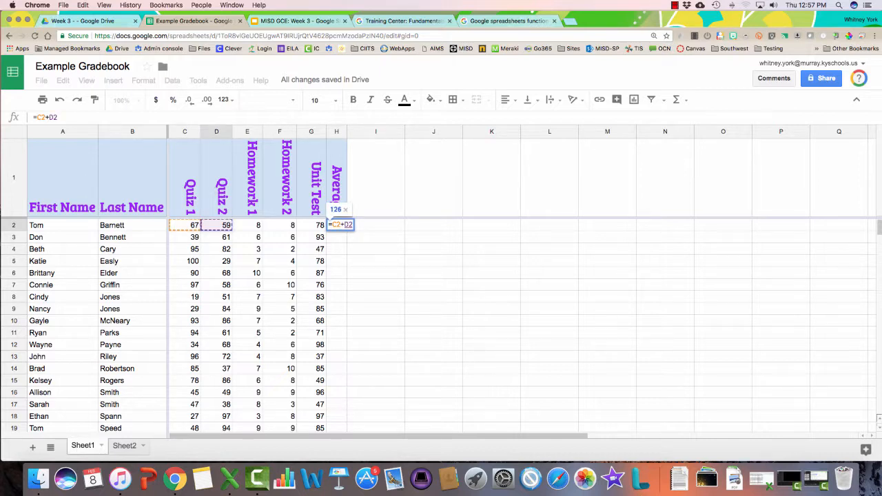
pyautogui.write('+')
pyautogui.write('E2')
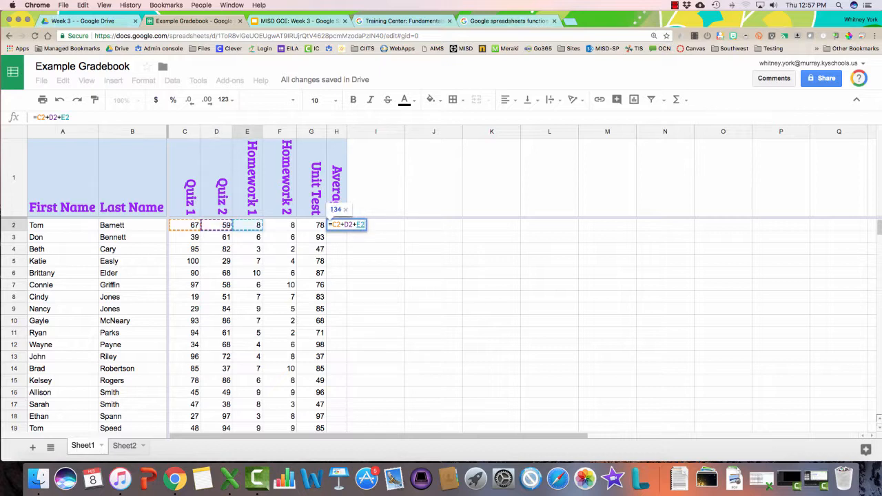
pyautogui.write('+F2+')
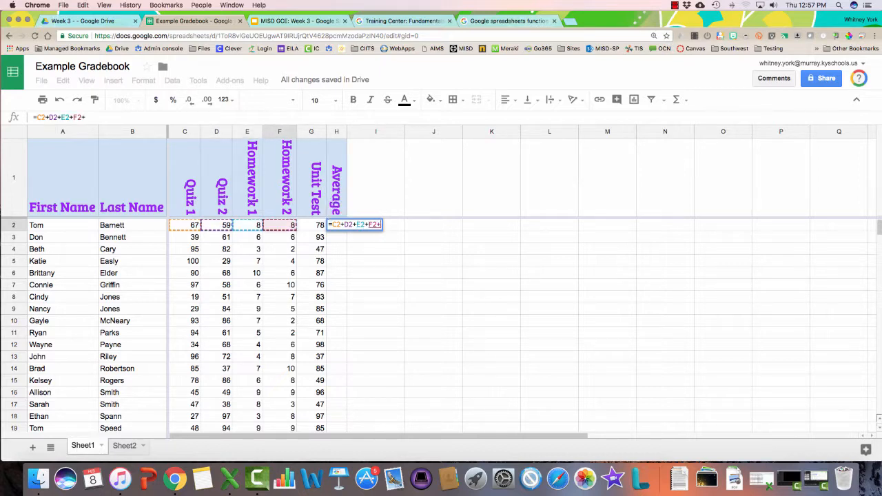
pyautogui.write('G2')
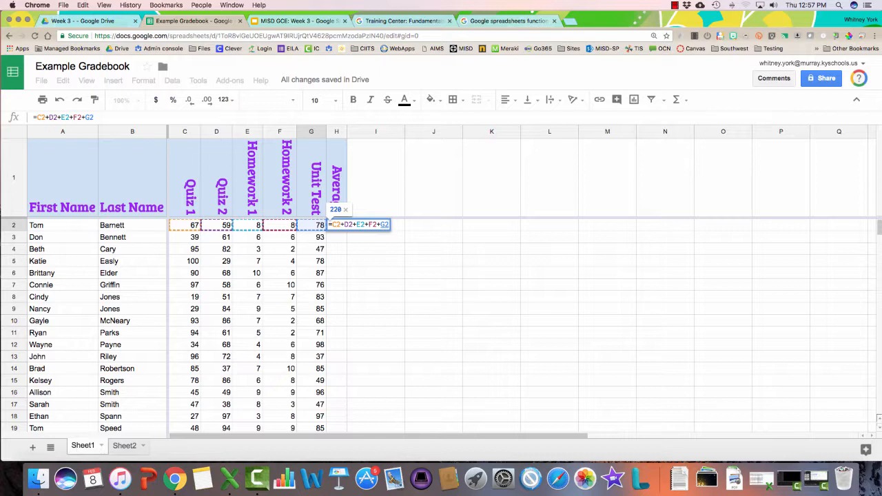
pyautogui.write(')')
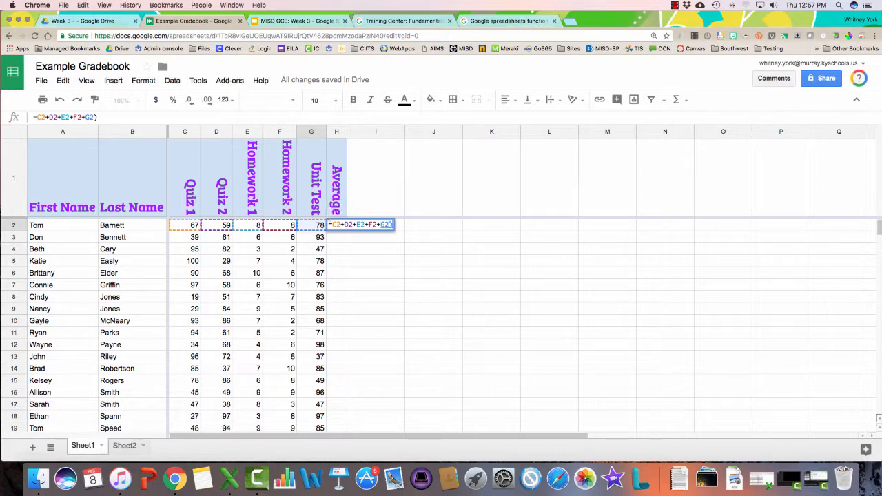
pyautogui.write('(')
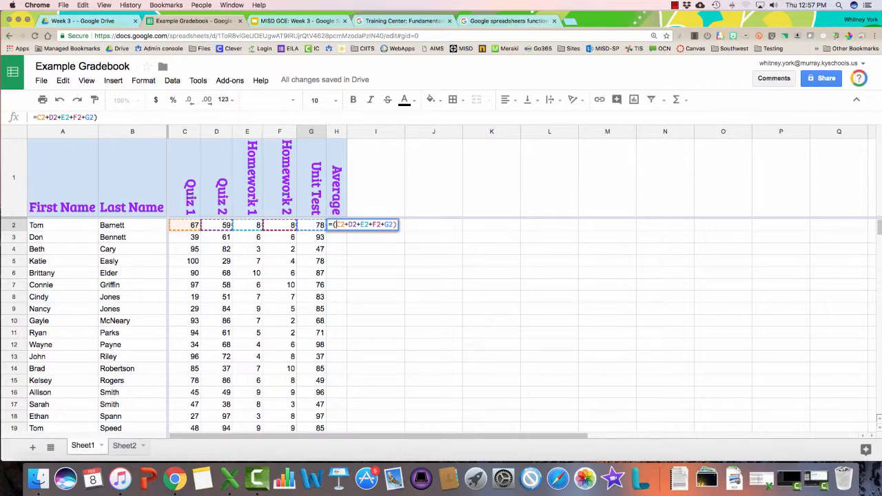
pyautogui.click(397, 225)
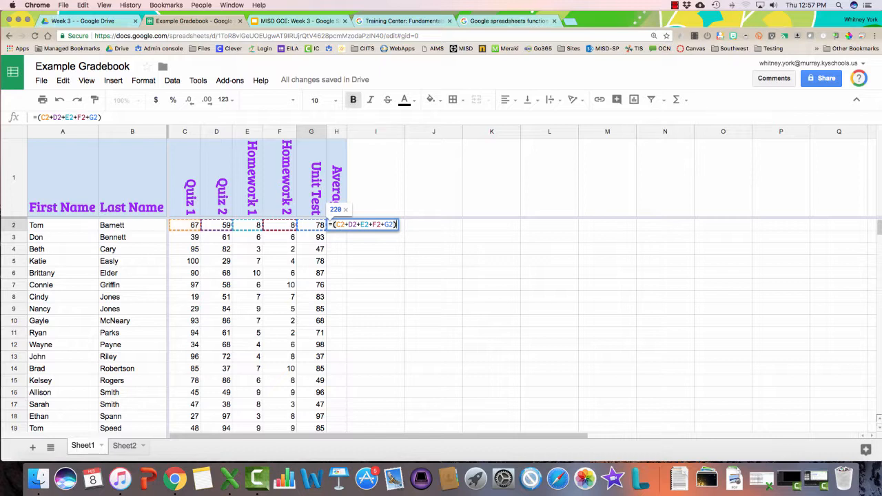
pyautogui.write('/')
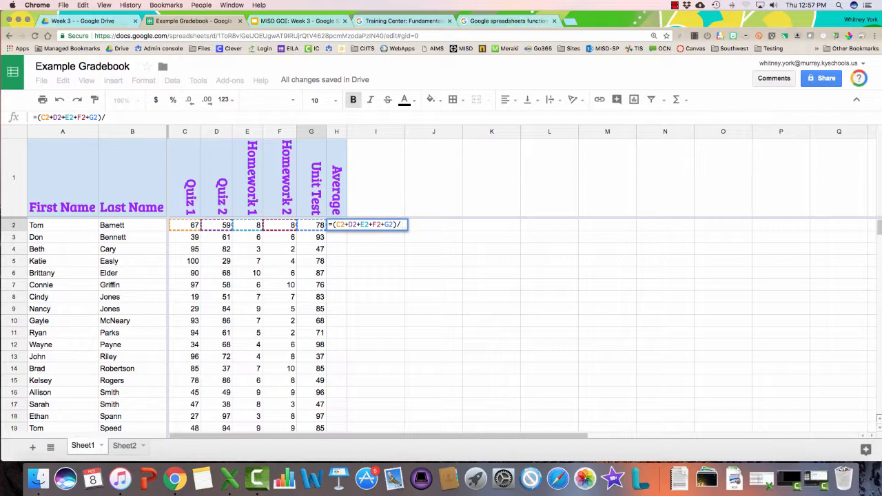
pyautogui.write('5')
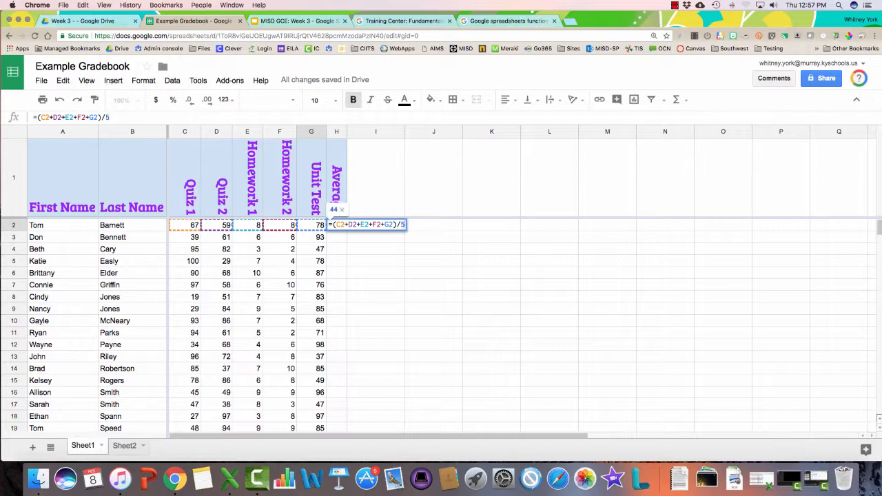
pyautogui.press('Return')
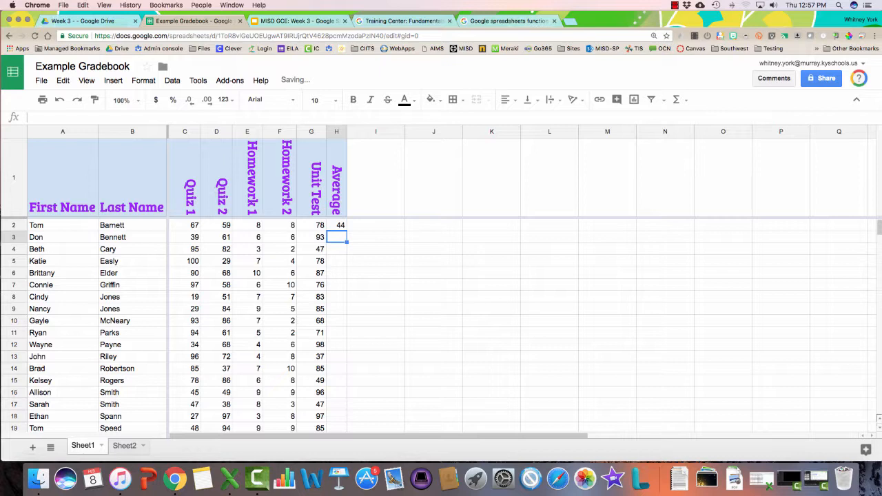
pyautogui.click(337, 225)
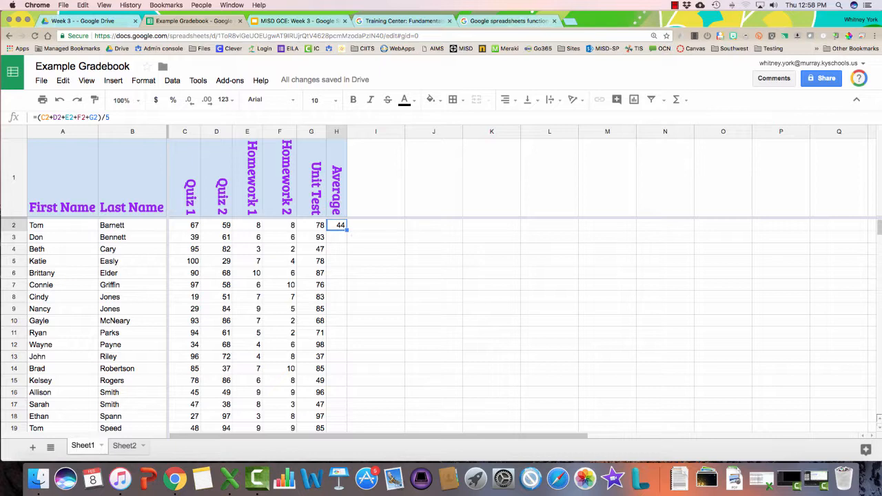
# Fill H2's average formula down to H21 and check the copied references in H9
pyautogui.moveTo(347, 230); pyautogui.dragTo(340, 386)
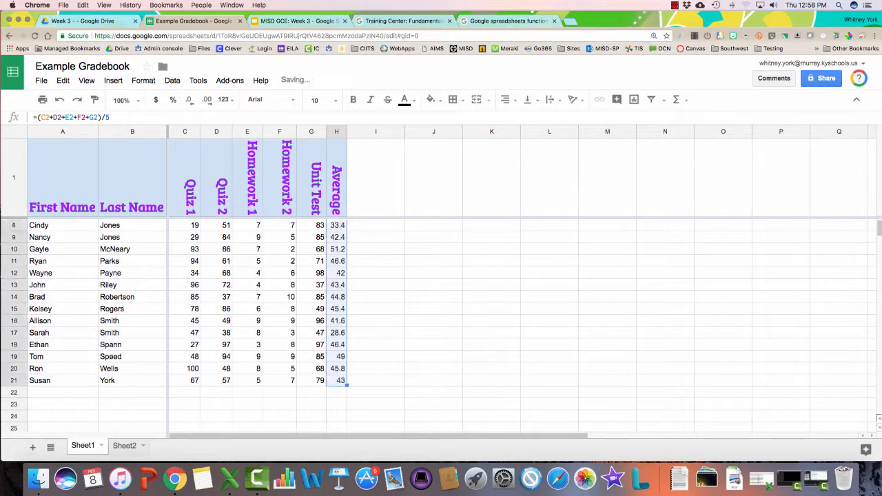
pyautogui.scroll(3, 339, 383)
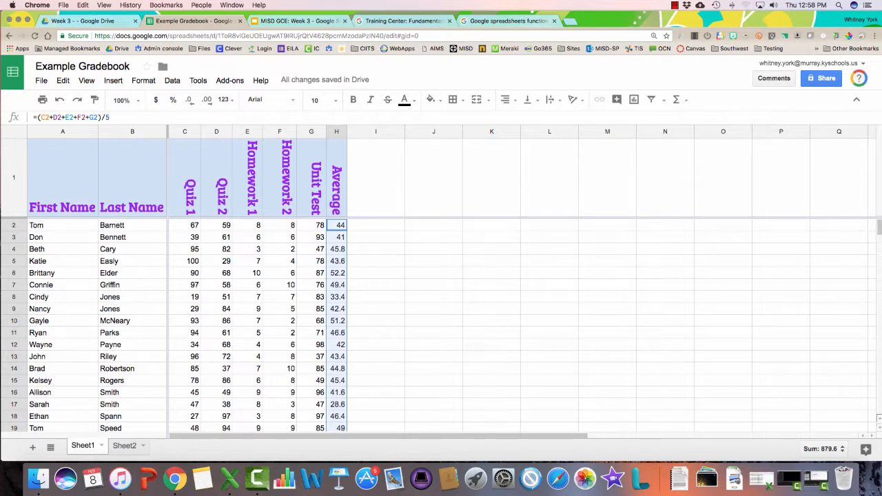
pyautogui.click(337, 309)
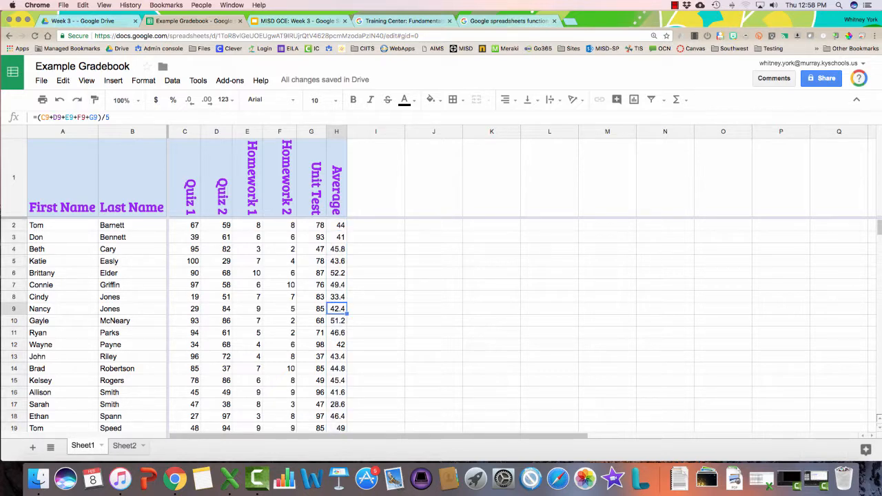
pyautogui.click(78, 117)
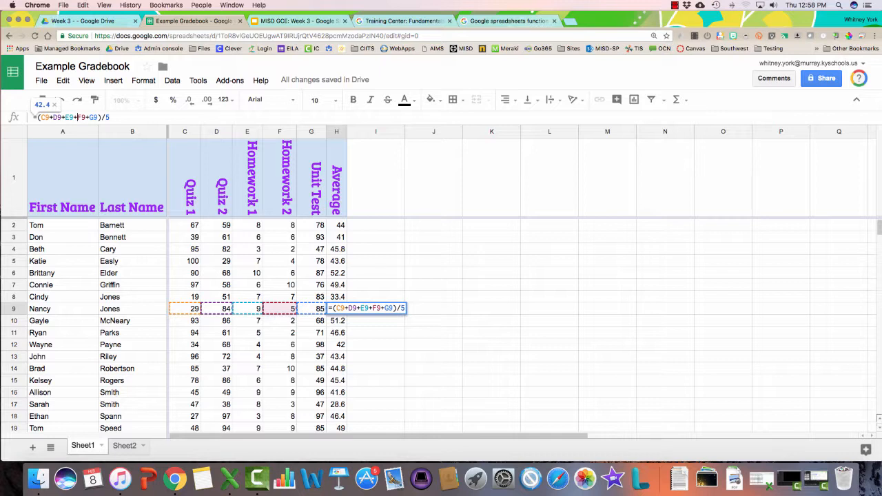
pyautogui.press('Return')
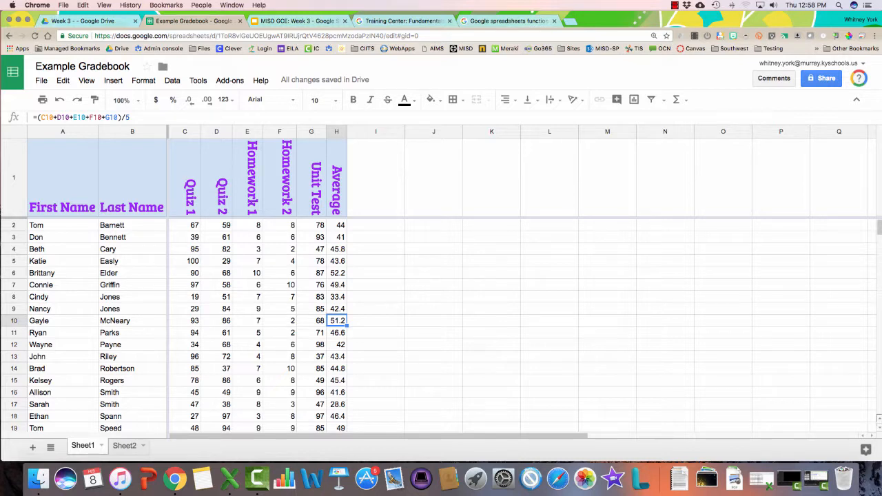
pyautogui.click(375, 225)
# Try a quick =567/3 calculation in I2, clear it, and recommit H2's average formula
pyautogui.write('=')
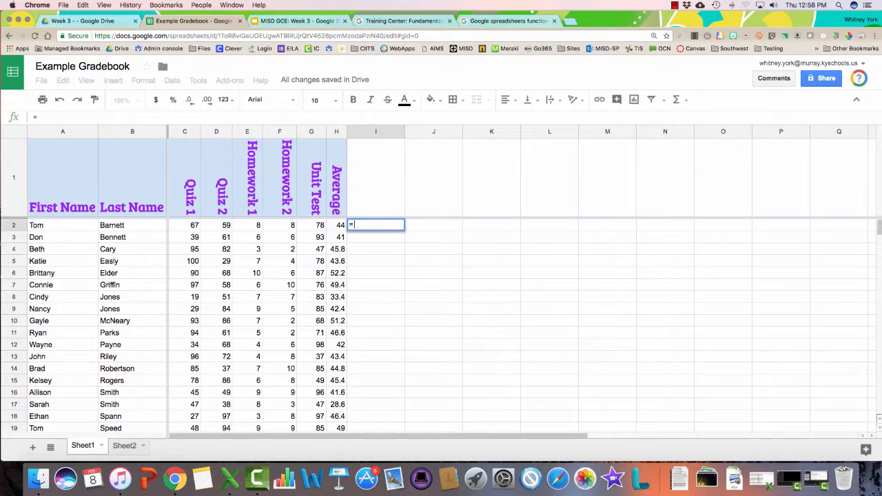
pyautogui.write('567/3')
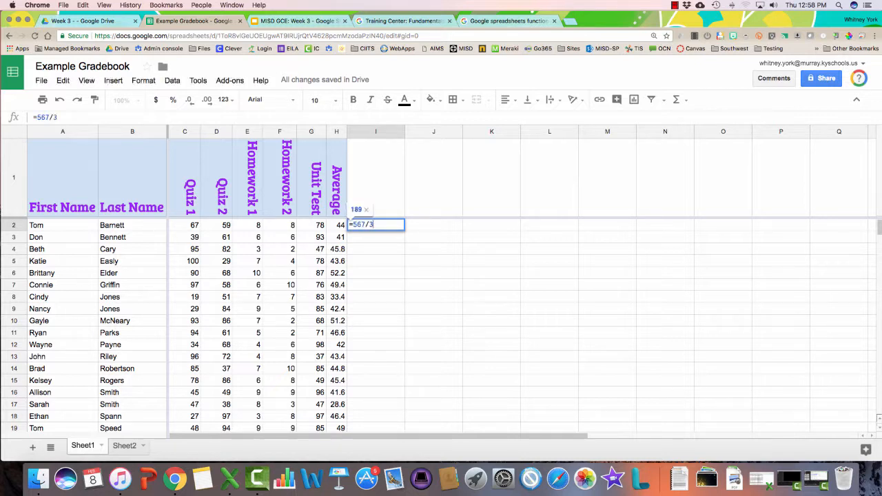
pyautogui.press('Return')
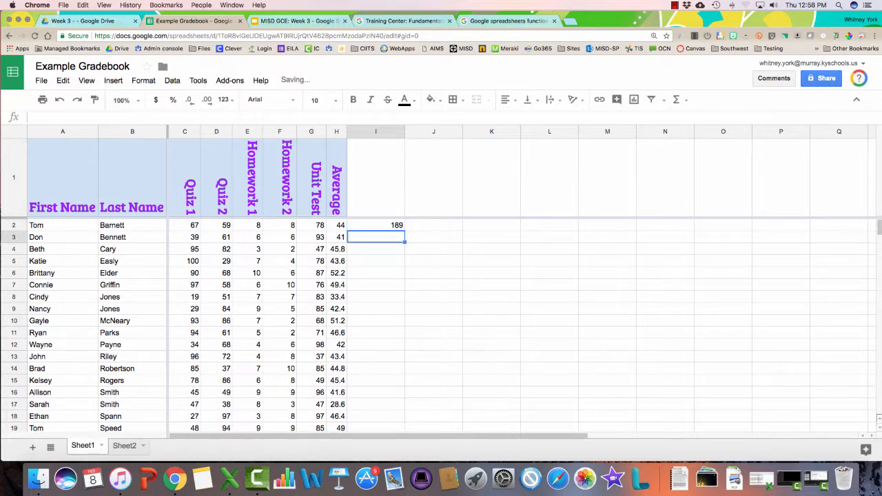
pyautogui.press('Up')
pyautogui.press('Delete')
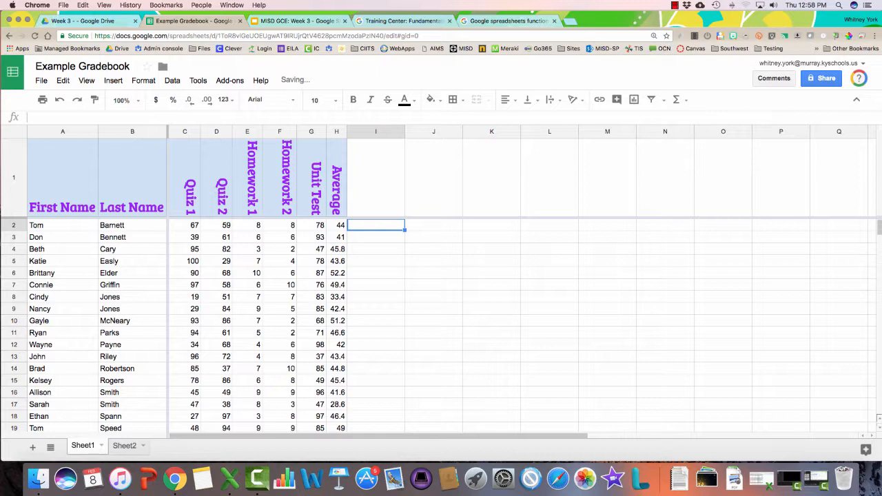
pyautogui.press('Left')
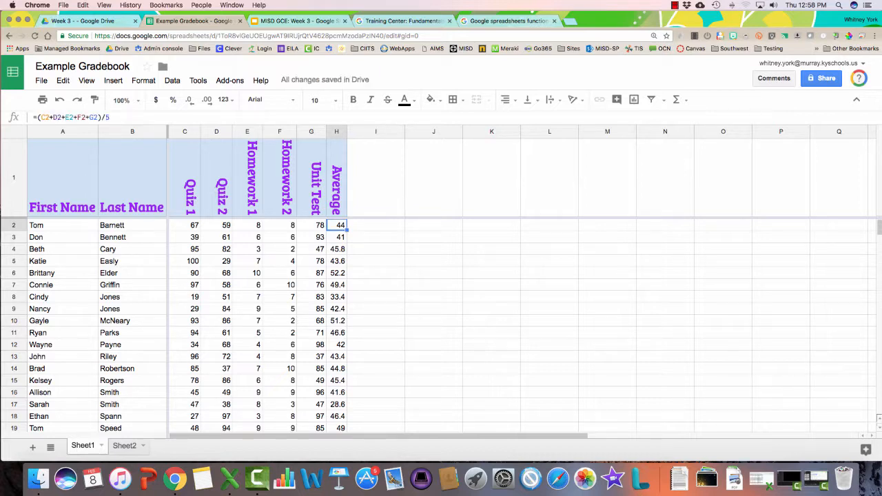
pyautogui.press('Return')
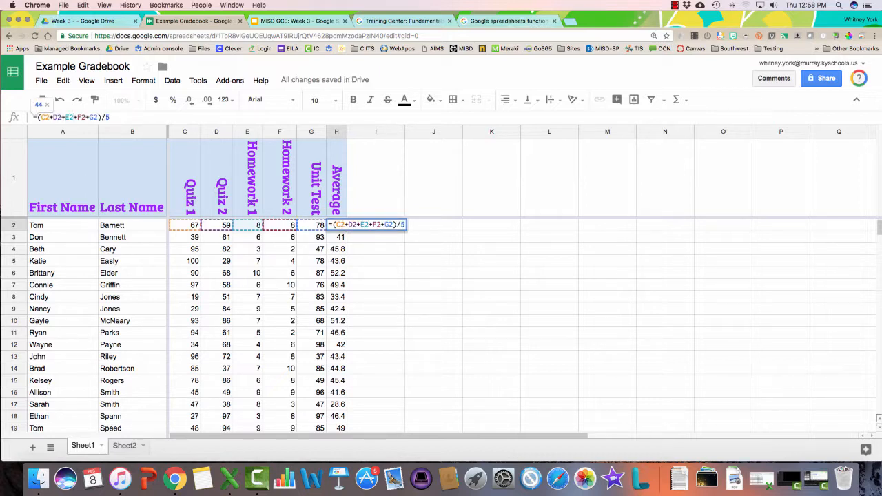
pyautogui.press('Return')
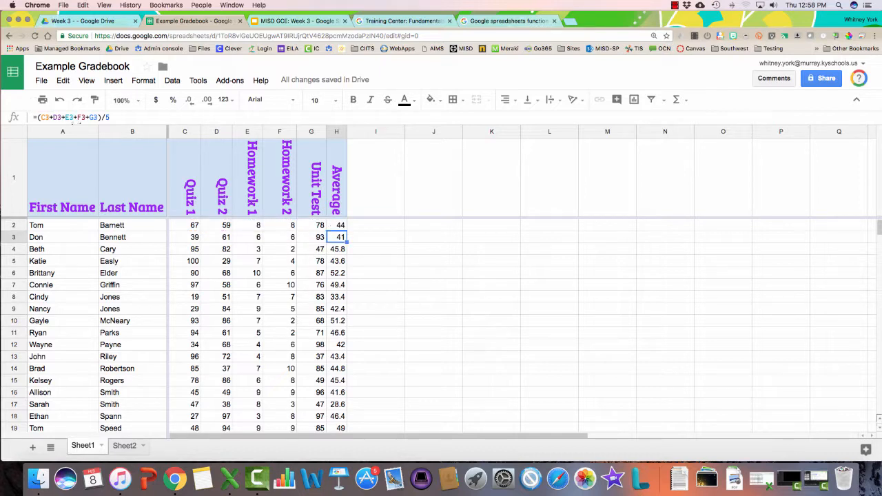
# Change the first student's Unit Test score to 80 and Homework 1 to 7
pyautogui.click(312, 225)
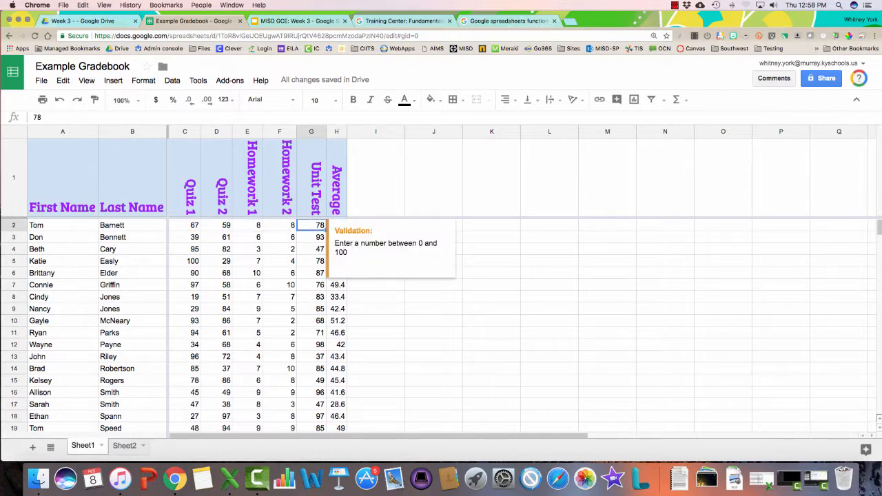
pyautogui.write('80')
pyautogui.press('Return')
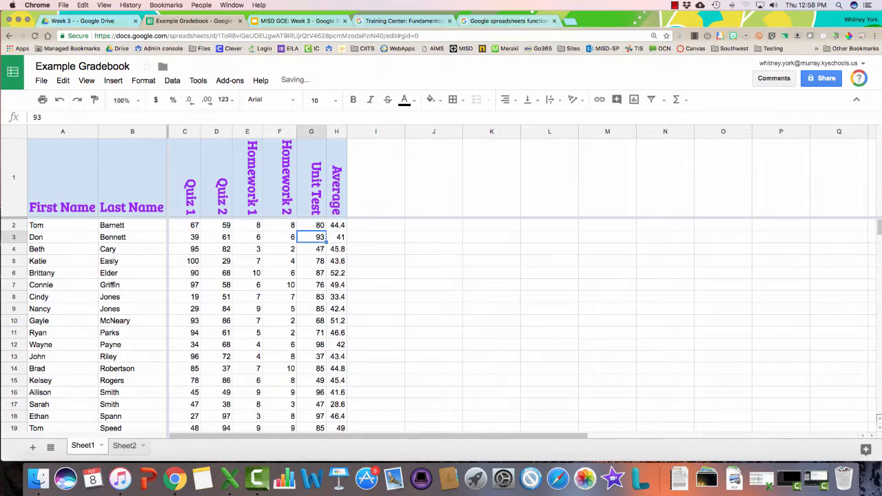
pyautogui.click(247, 225)
pyautogui.write('23')
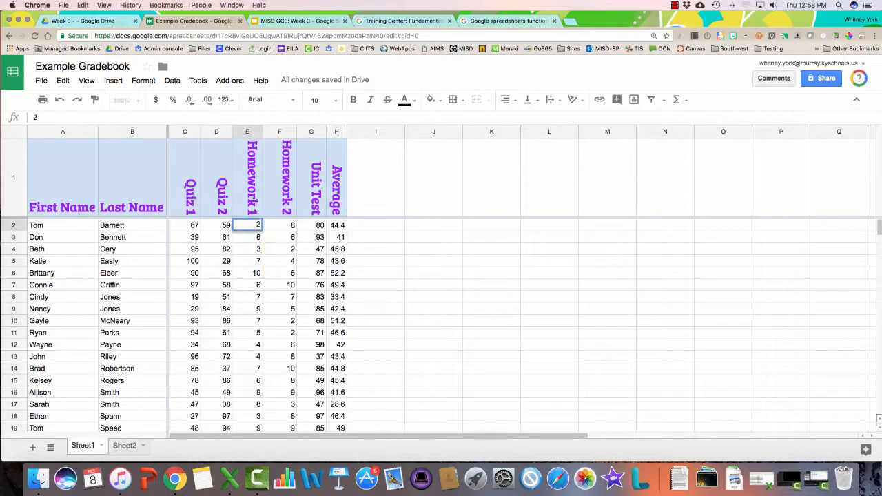
pyautogui.press('Return')
pyautogui.click(247, 226)
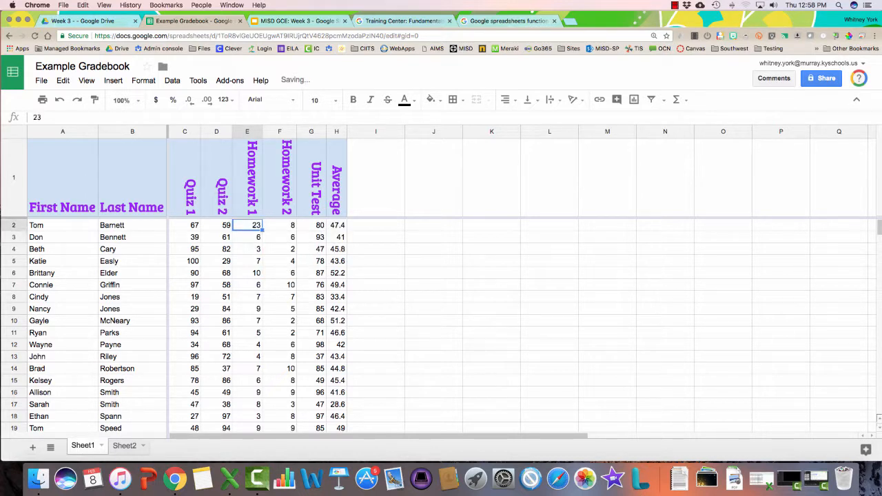
pyautogui.write('7')
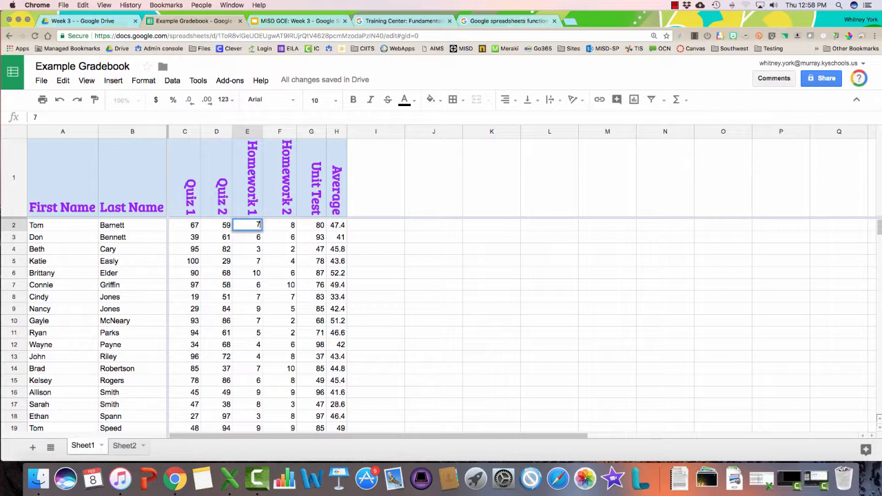
pyautogui.press('Return')
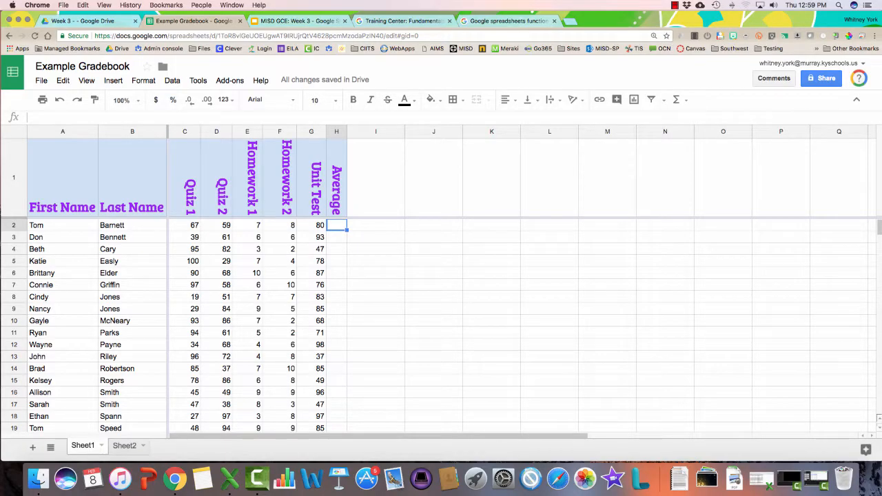
# Label J4 'Functions' and start a new formula with = in H2
pyautogui.click(434, 249)
pyautogui.write('Functi')
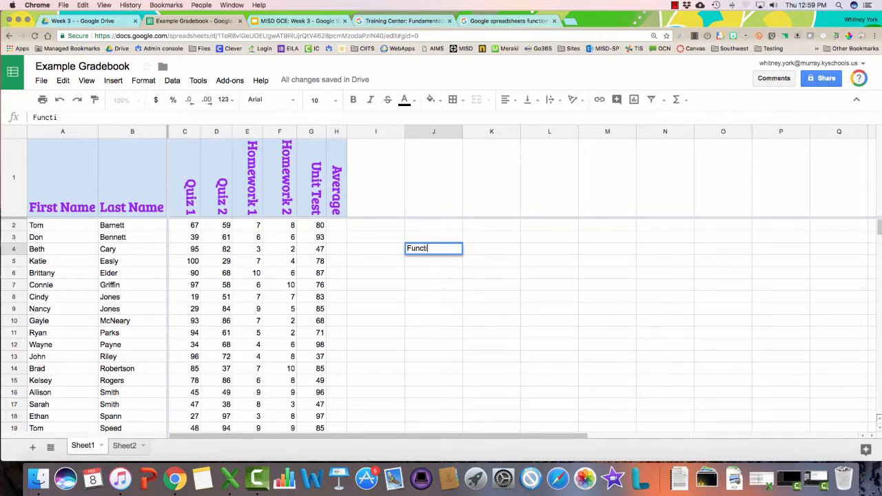
pyautogui.write('ons')
pyautogui.press('Return')
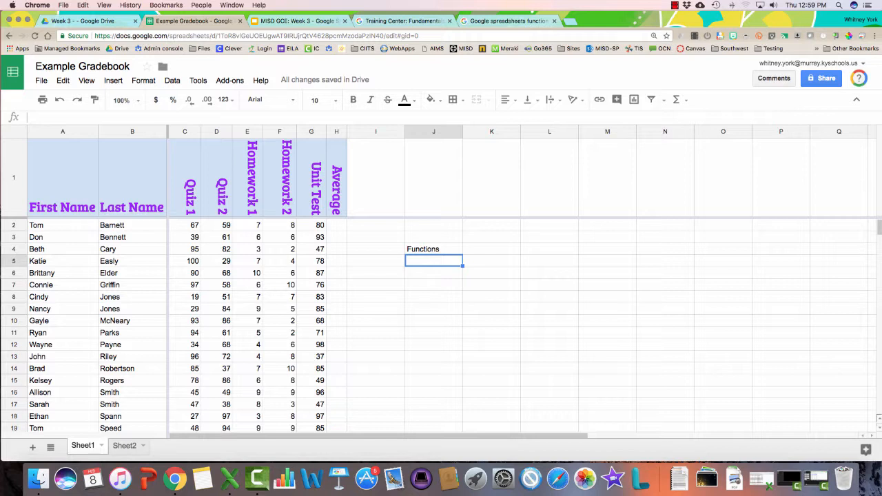
pyautogui.click(336, 225)
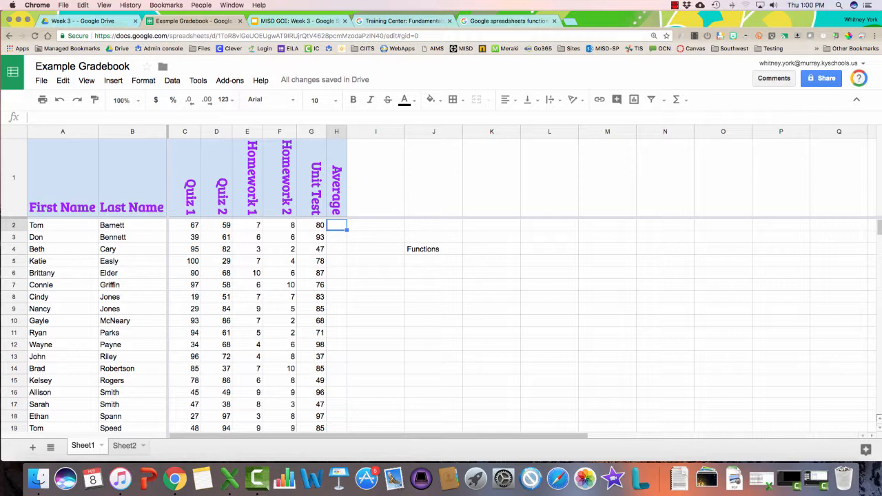
pyautogui.write('=')
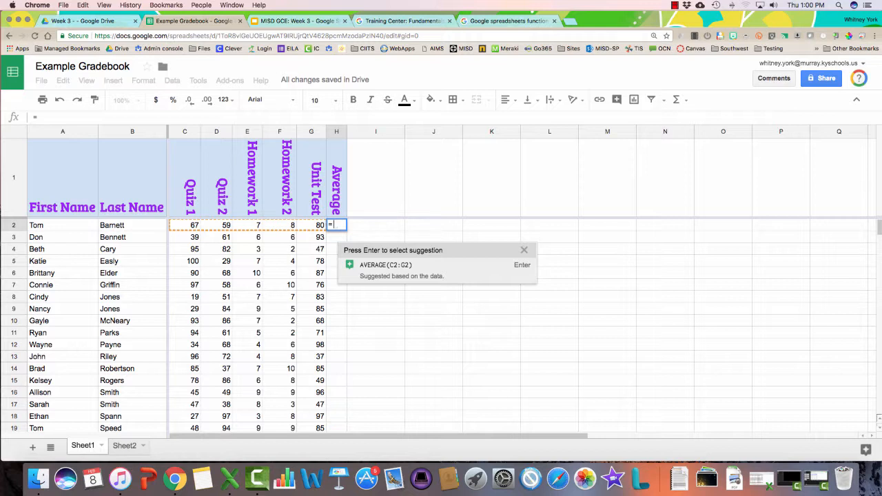
# Build =AVERAGE in H2, choosing the plain AVERAGE function from the suggestions
pyautogui.write('ER')
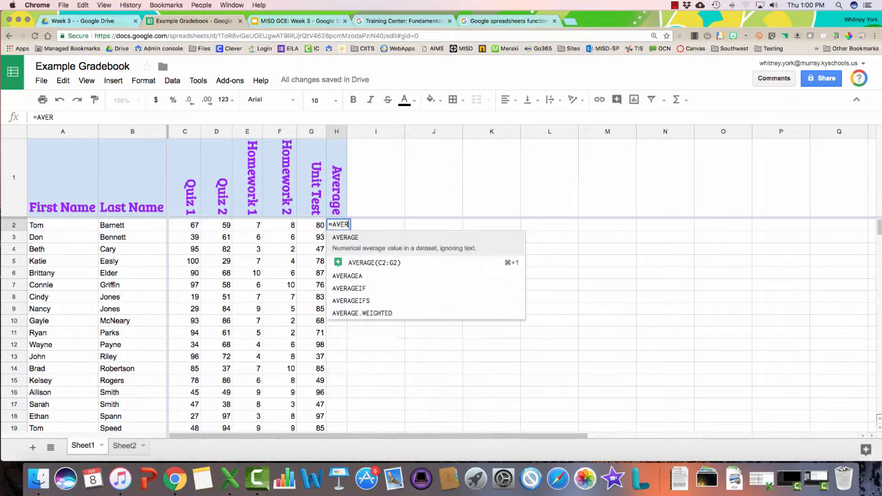
pyautogui.write('AG')
pyautogui.press('Down')
pyautogui.press('Down')
pyautogui.press('Down')
pyautogui.press('Down')
pyautogui.press('Down')
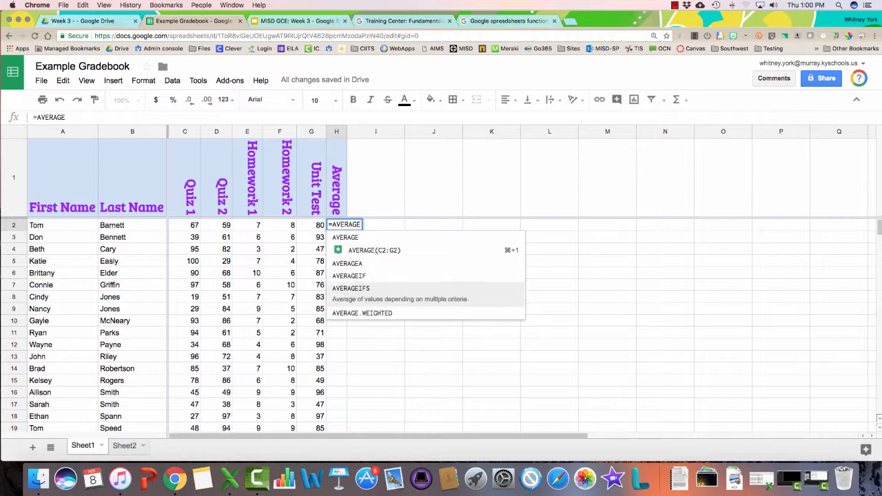
pyautogui.press('Up')
pyautogui.press('Up')
pyautogui.press('Up')
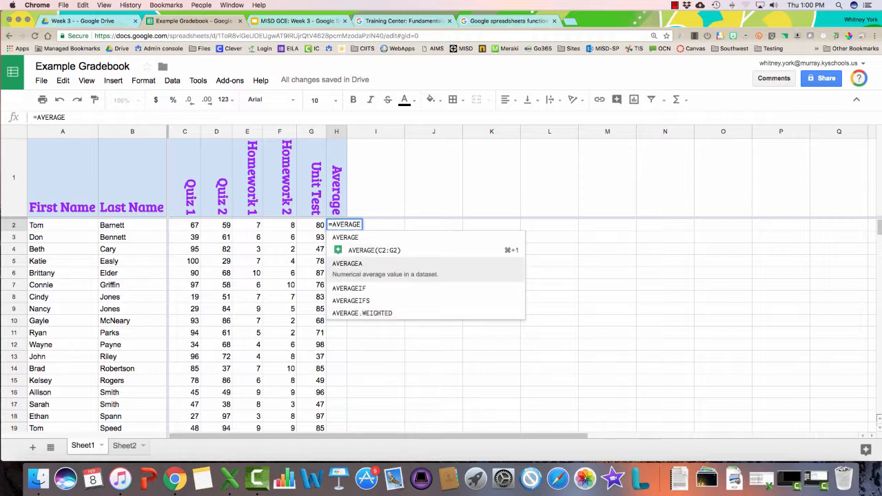
pyautogui.press('Down')
pyautogui.press('Down')
pyautogui.press('Down')
pyautogui.press('Up')
pyautogui.press('Up')
pyautogui.press('Up')
pyautogui.press('Up')
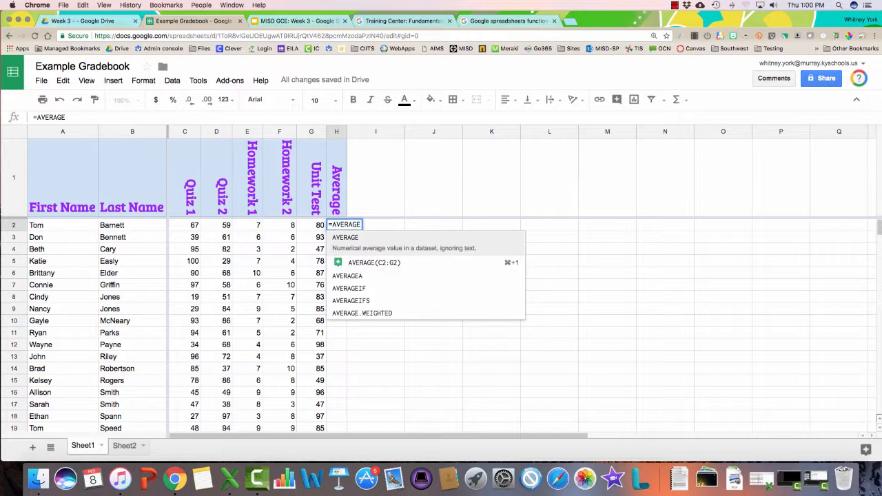
pyautogui.write('E')
pyautogui.press('Tab')
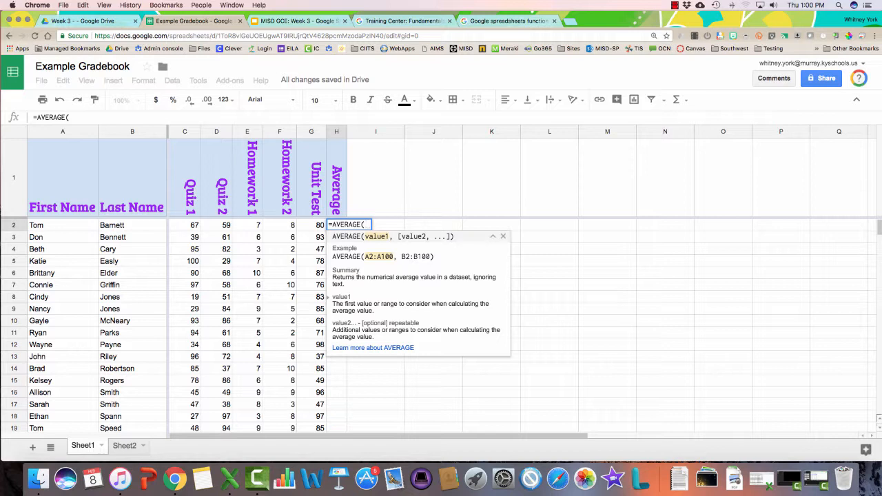
# Complete the formula as =AVERAGE(C2:G2) and commit it, giving 44.2
pyautogui.press('Left')
pyautogui.press('Left')
pyautogui.press('Left')
pyautogui.press('Left')
pyautogui.press('Left')
pyautogui.hotkey('shift', 'Right')
pyautogui.hotkey('shift', 'Right')
pyautogui.hotkey('shift', 'Right')
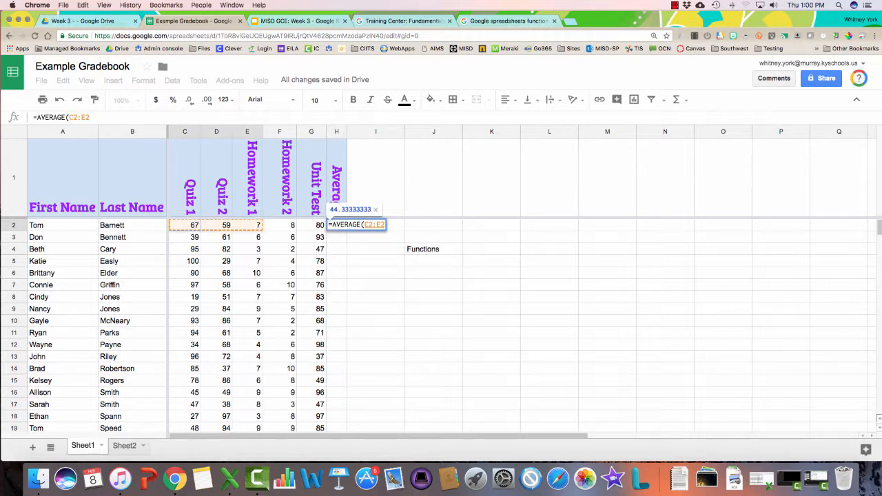
pyautogui.hotkey('shift', 'Right')
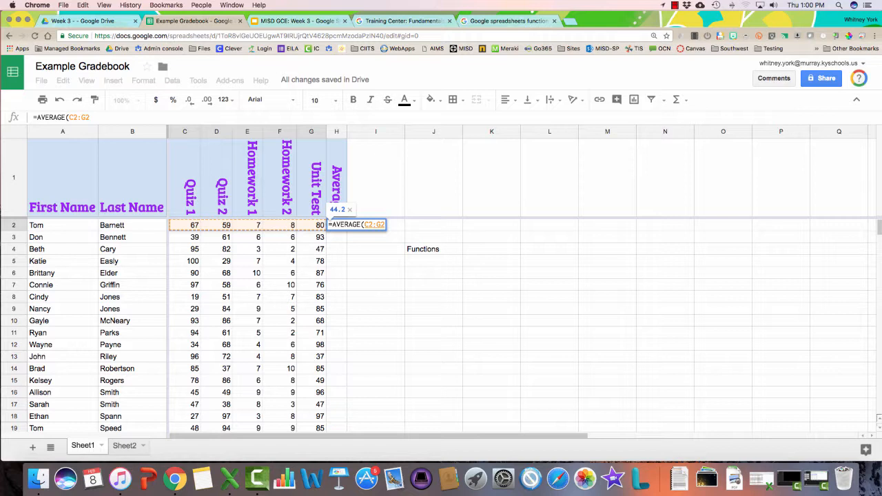
pyautogui.write(')')
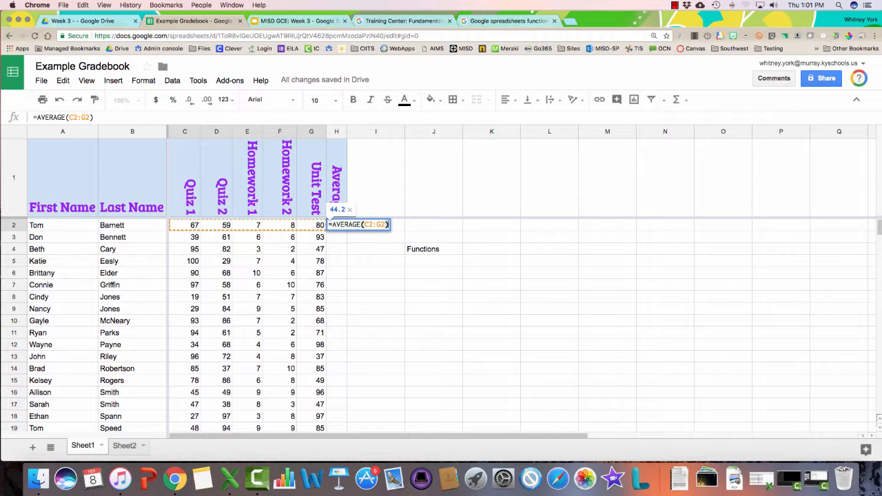
pyautogui.press('Return')
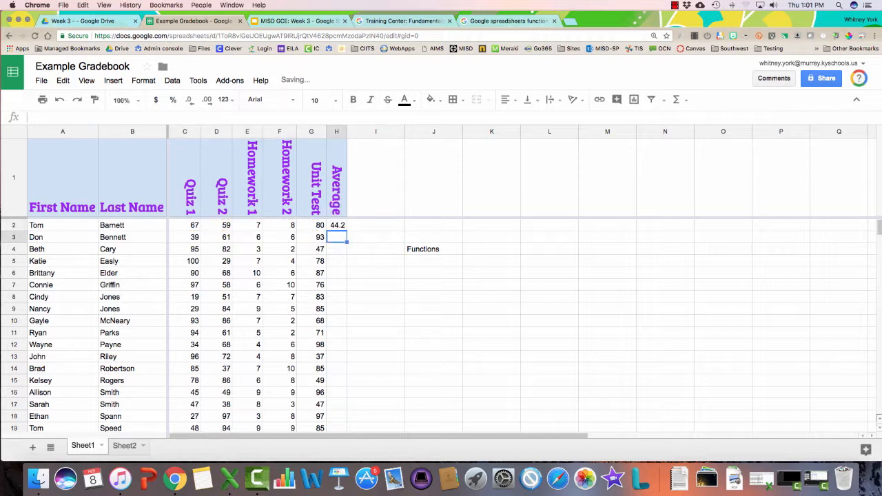
pyautogui.click(337, 225)
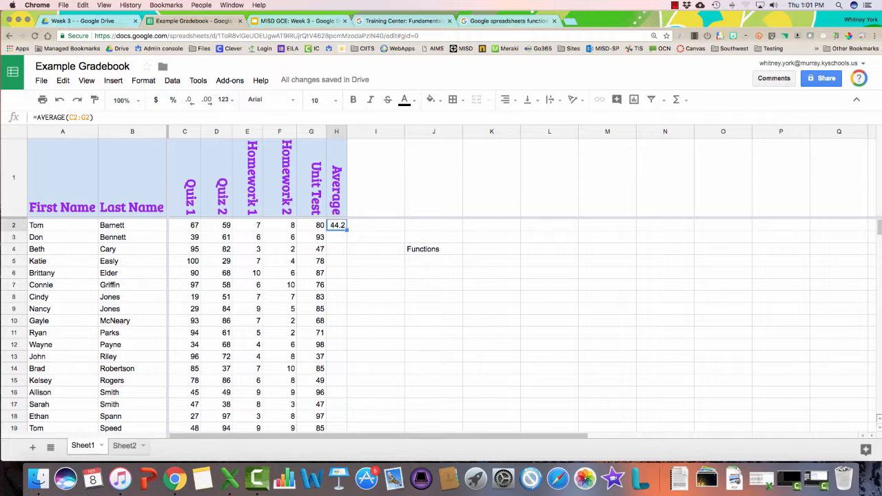
pyautogui.click(312, 226)
# Raise the first student's Unit Test to 90 and delete the Functions label from J4
pyautogui.write('90')
pyautogui.press('Return')
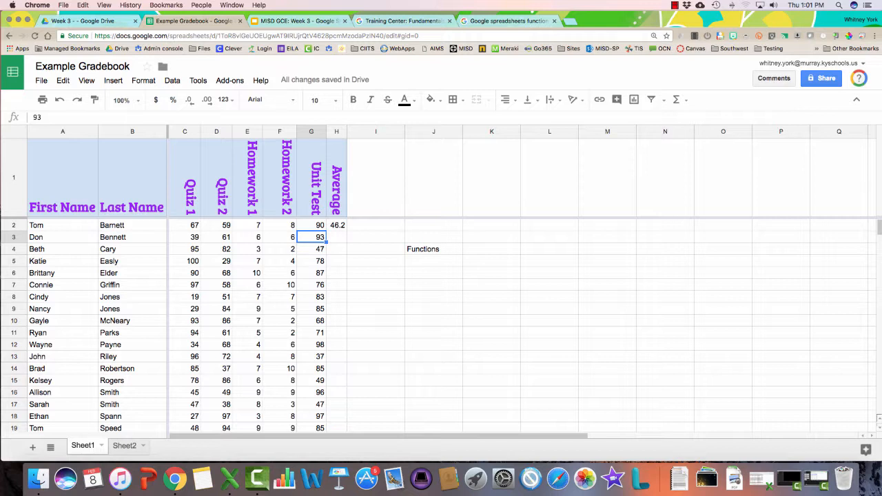
pyautogui.click(433, 249)
pyautogui.press('Delete')
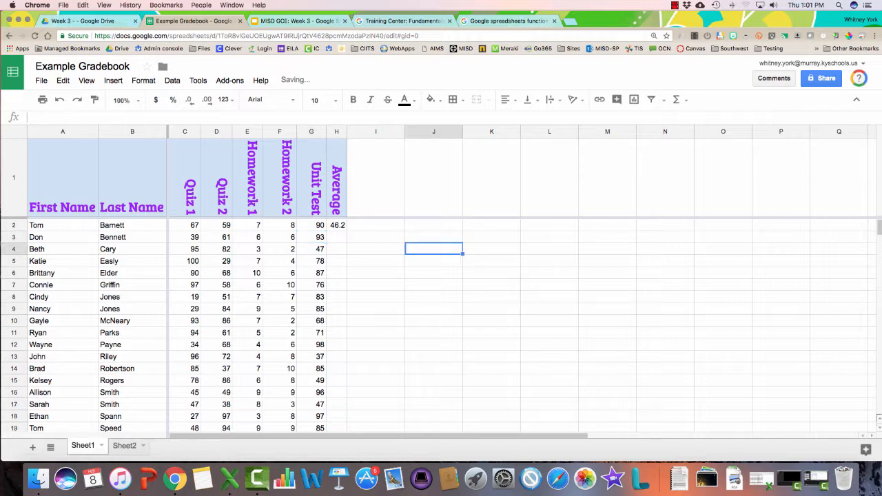
pyautogui.click(376, 226)
pyautogui.click(337, 237)
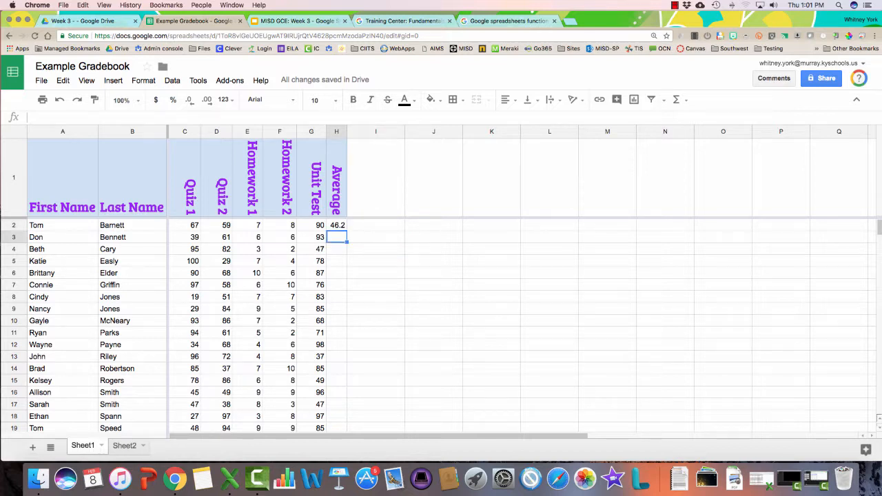
pyautogui.click(376, 178)
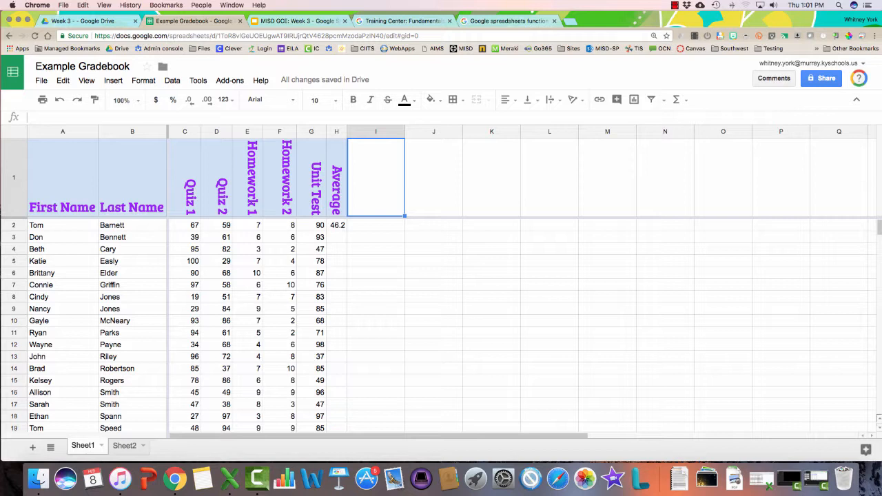
# Add a Sum heading in I1 with =SUM(C2:G2) below it, totalling 231
pyautogui.write('Sum')
pyautogui.press('Return')
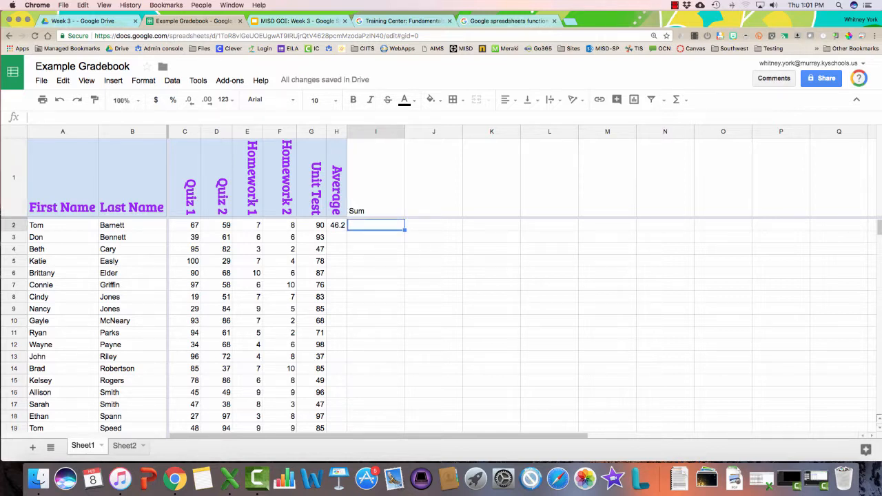
pyautogui.write('=')
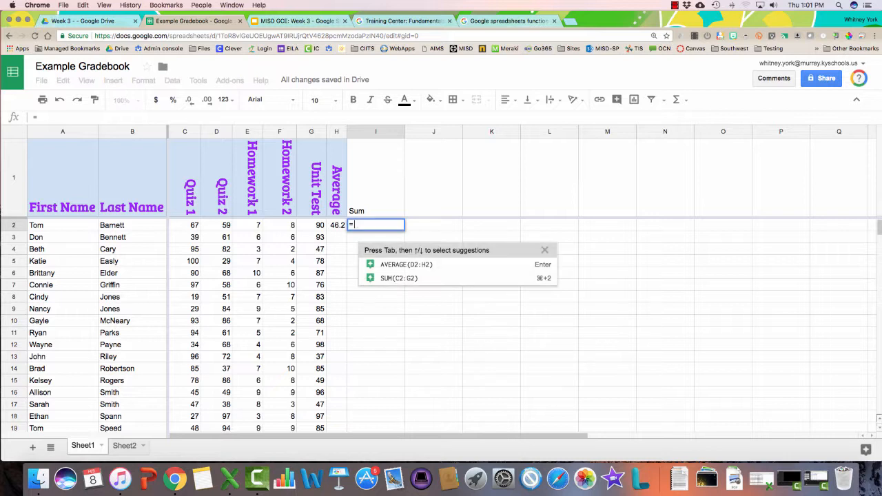
pyautogui.write('sum(')
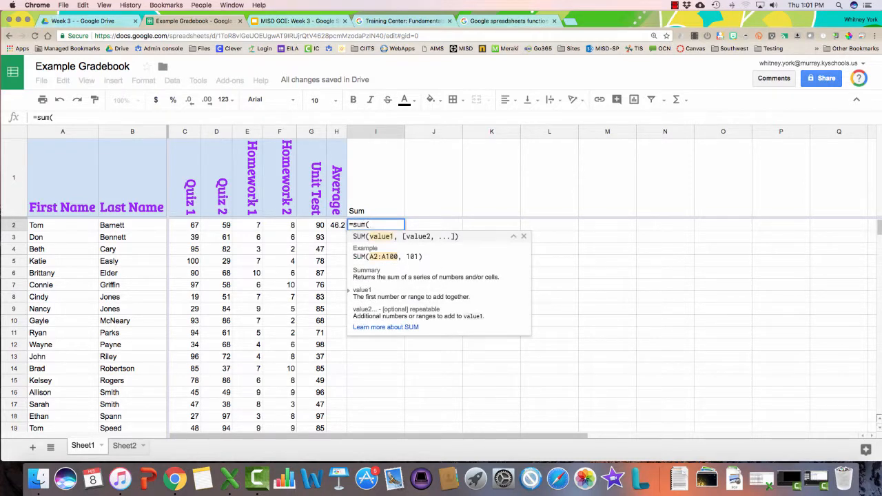
pyautogui.moveTo(312, 225); pyautogui.dragTo(186, 225)
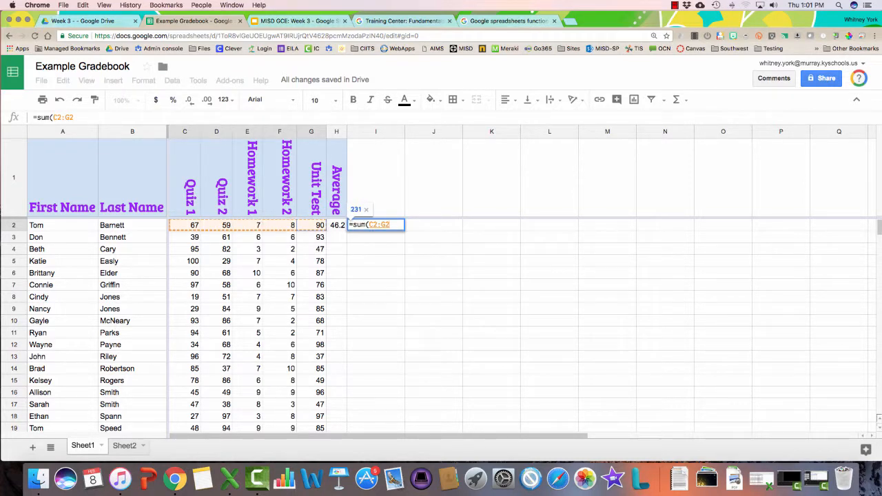
pyautogui.write(')')
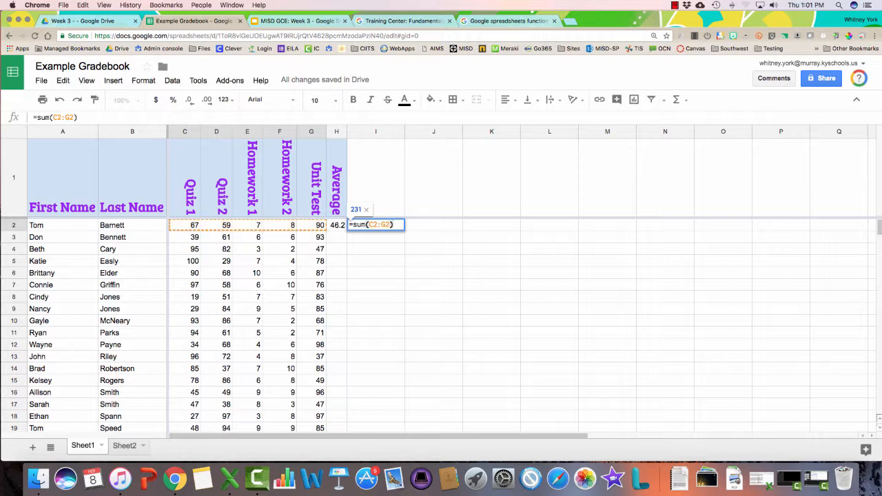
pyautogui.press('Return')
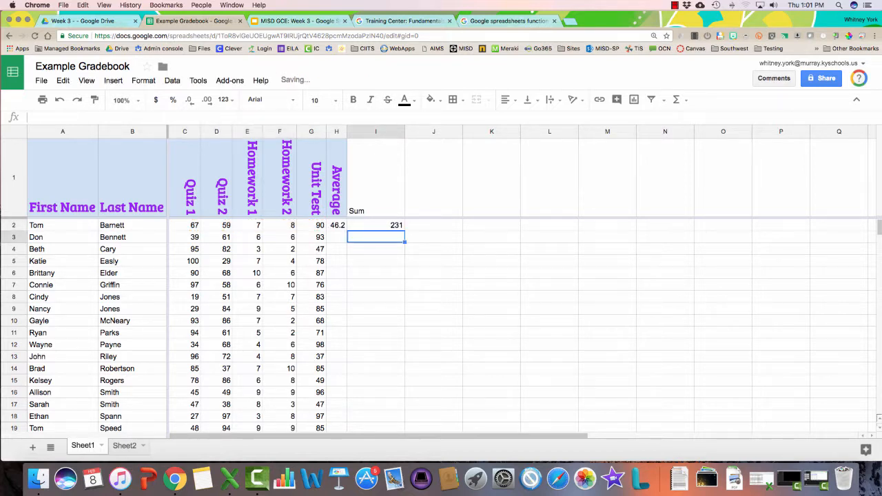
pyautogui.click(433, 178)
# Add a Max heading in J1 with =MAX(C2:G2) below it, showing 90
pyautogui.write('N')
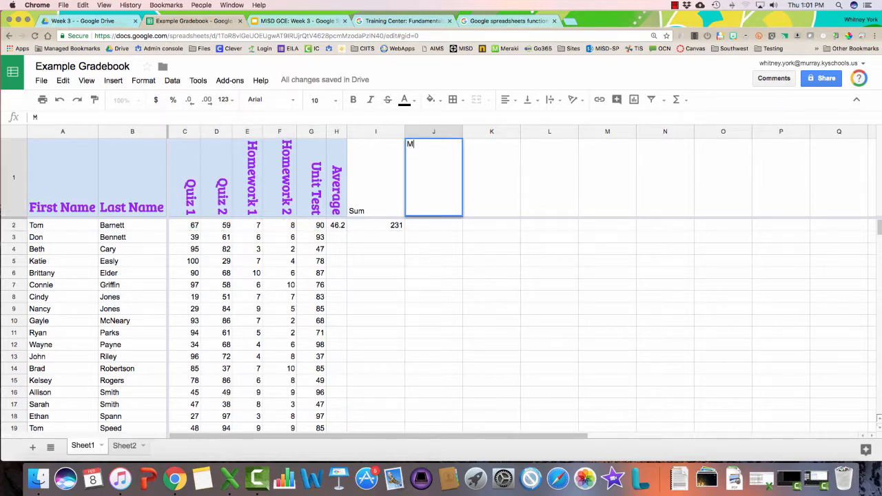
pyautogui.press('BackSpace')
pyautogui.write('Max')
pyautogui.press('Return')
pyautogui.write('=')
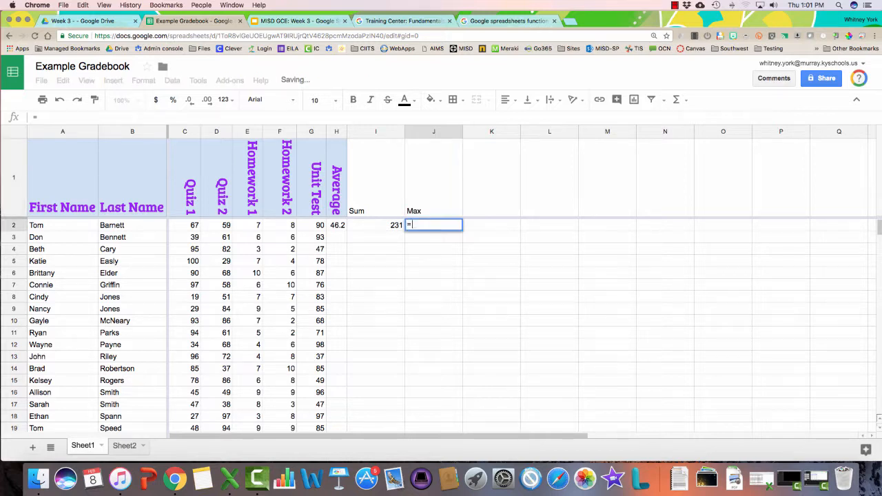
pyautogui.write('max(')
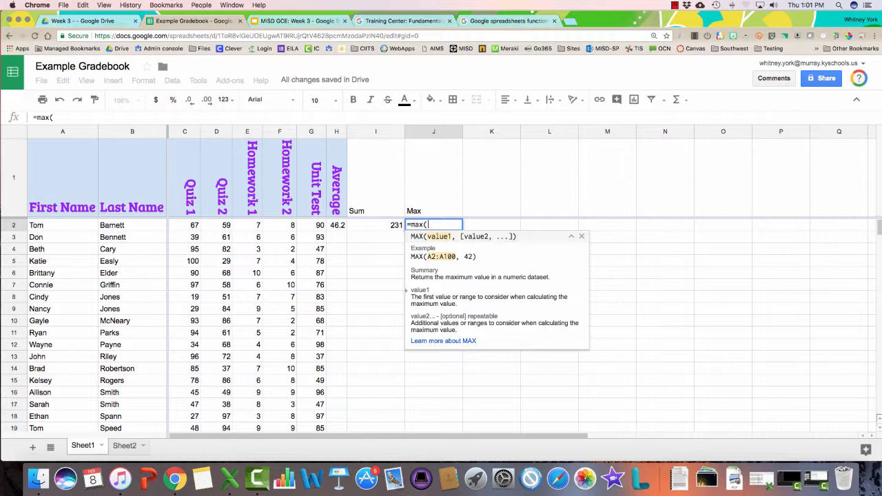
pyautogui.moveTo(311, 225); pyautogui.dragTo(185, 225)
pyautogui.write(')')
pyautogui.press('Return')
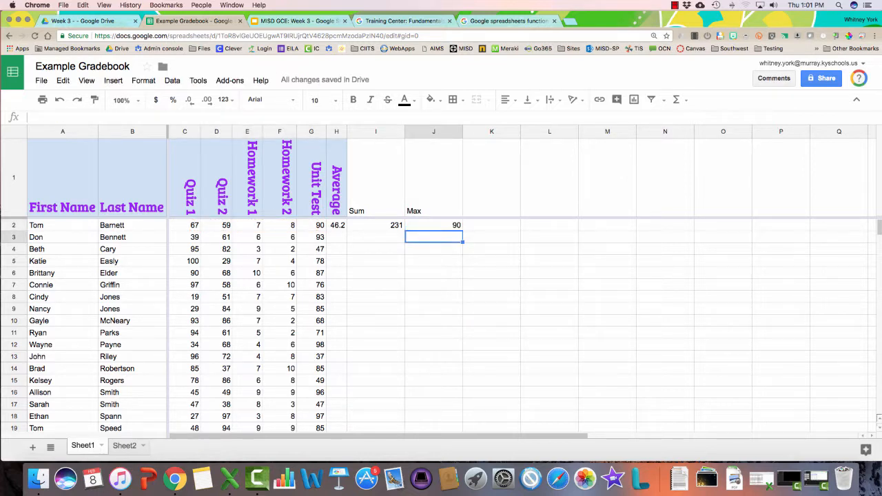
# Add a Min heading in K1 with =MIN(C2:G2) below it, showing 7
pyautogui.click(492, 181)
pyautogui.write('Min')
pyautogui.press('Return')
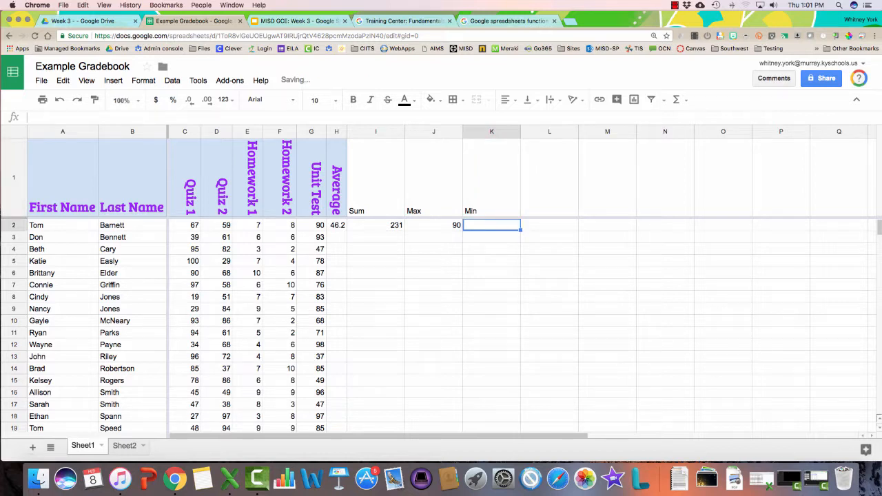
pyautogui.write('=')
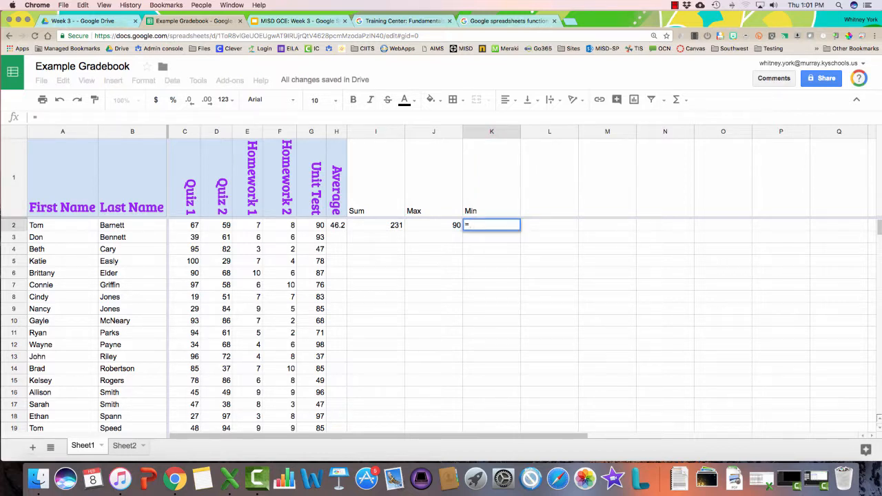
pyautogui.write('min(')
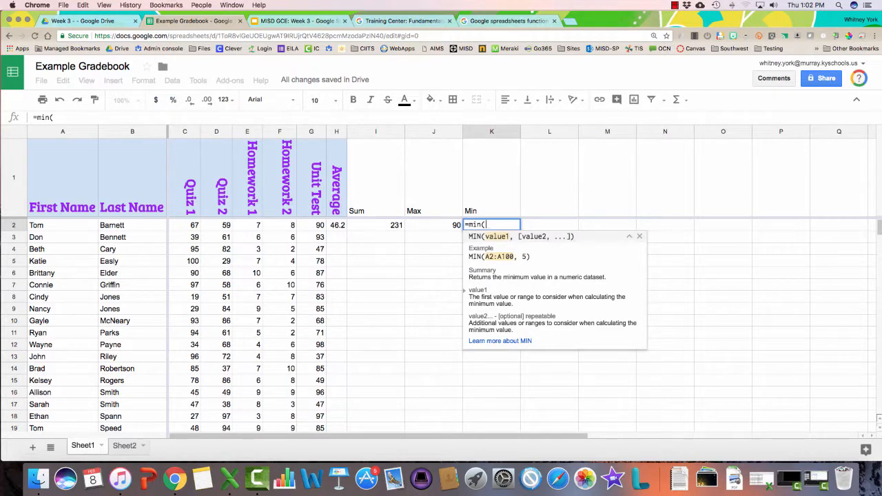
pyautogui.moveTo(311, 225); pyautogui.dragTo(185, 225)
pyautogui.press('Return')
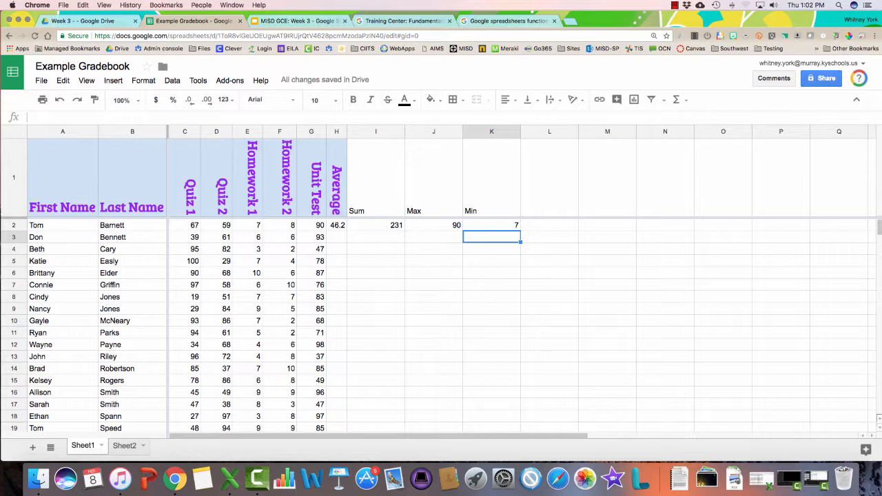
pyautogui.click(549, 178)
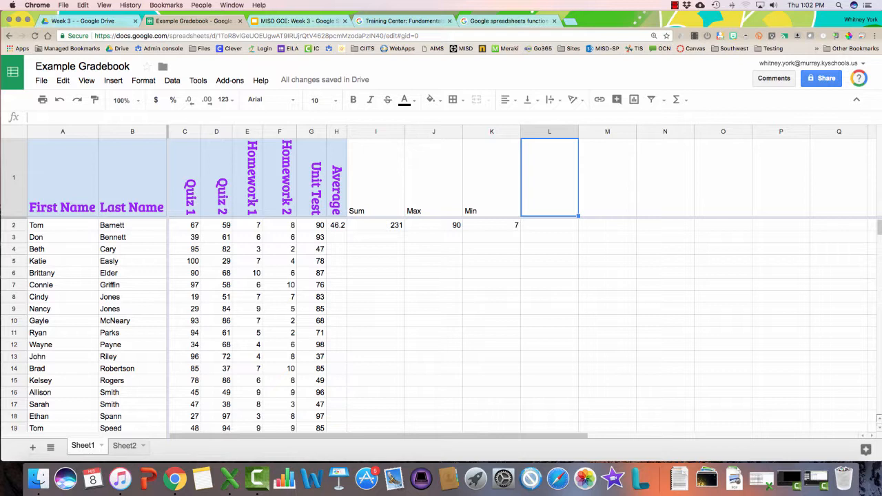
# Head L1 'If' and enter =IF(G2>=90,"Special Treat!","No Treat for you") in L2
pyautogui.write('If')
pyautogui.press('Return')
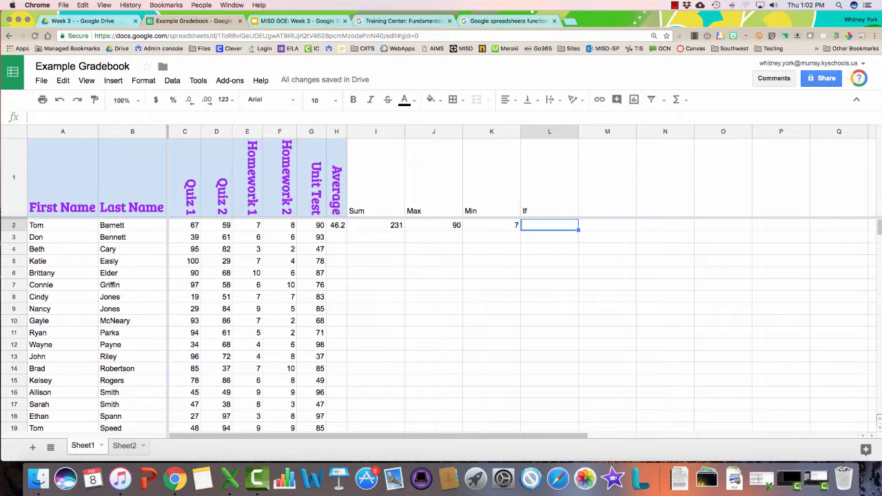
pyautogui.write('=if')
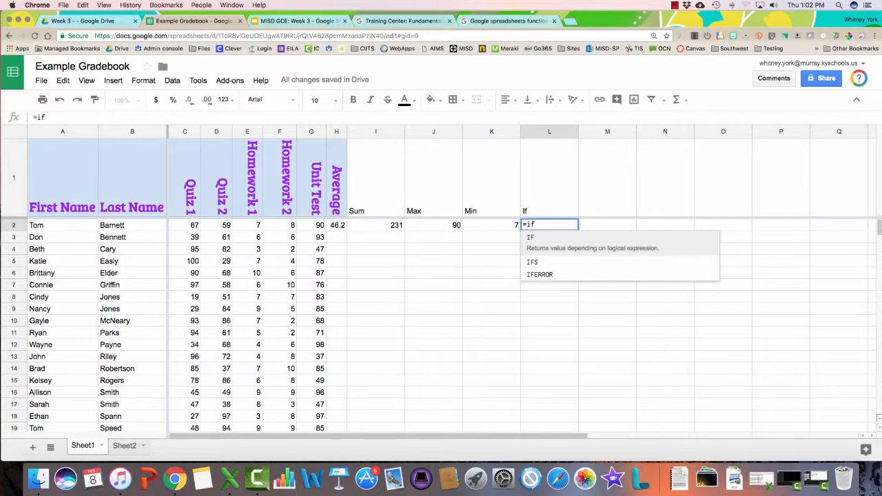
pyautogui.write('(')
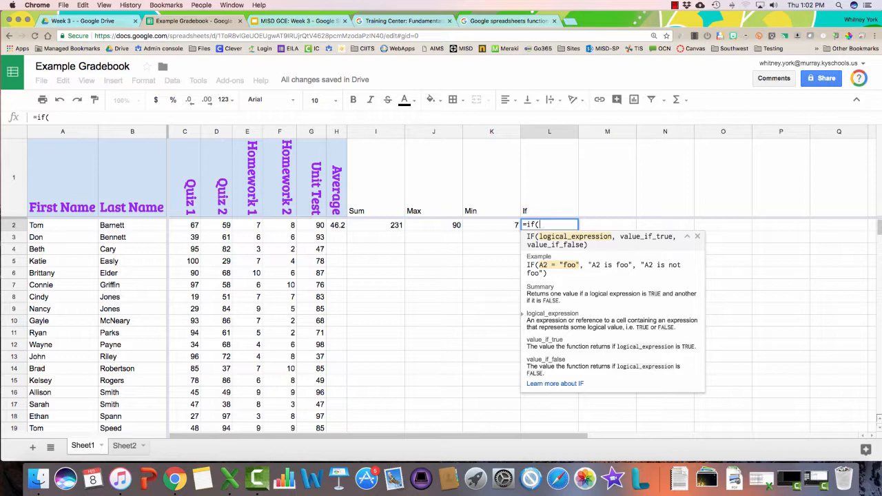
pyautogui.click(311, 225)
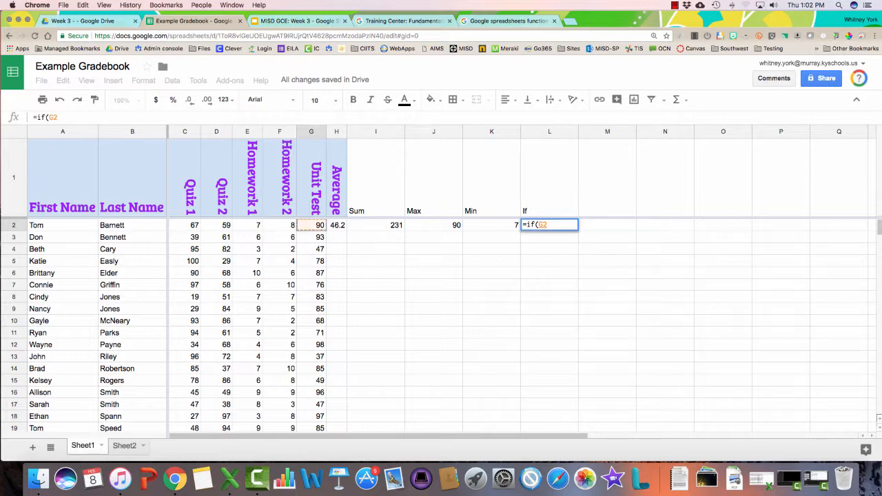
pyautogui.write('=')
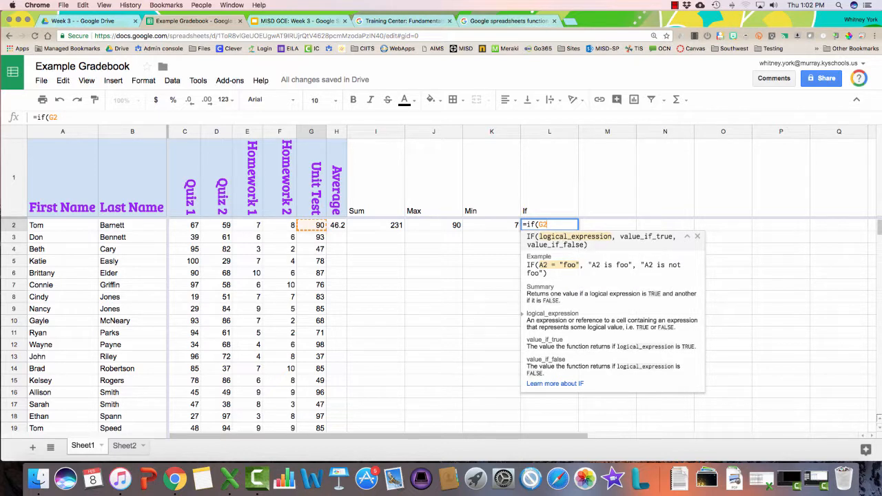
pyautogui.press('BackSpace')
pyautogui.write('>')
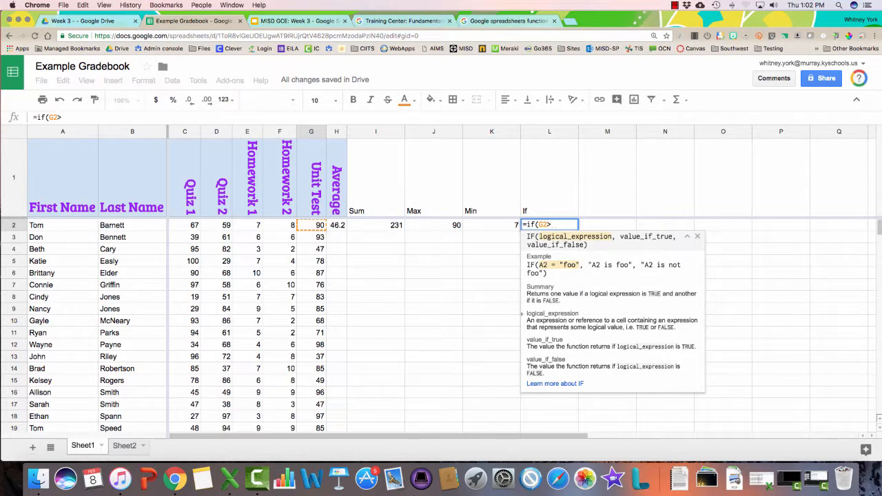
pyautogui.write('=90')
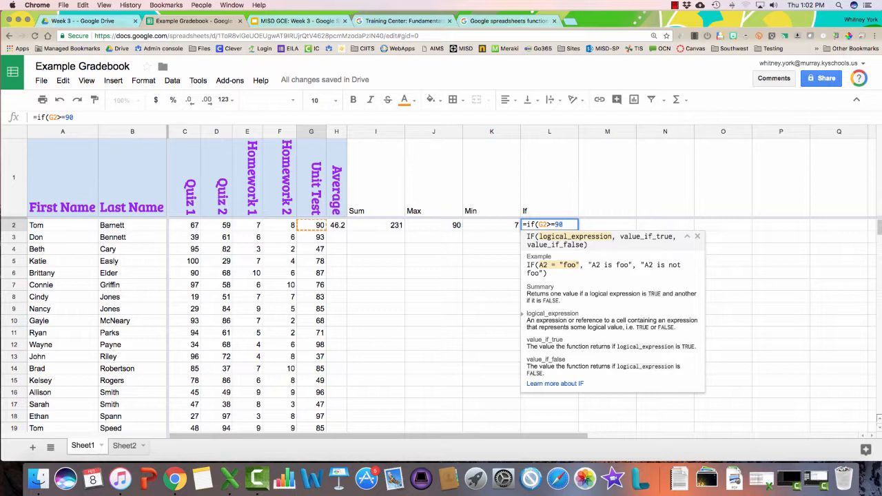
pyautogui.write(',"')
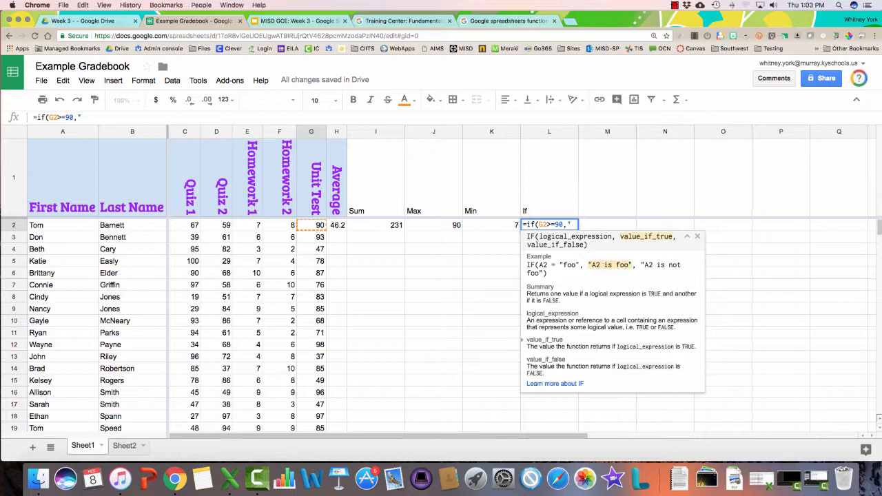
pyautogui.write('Speci')
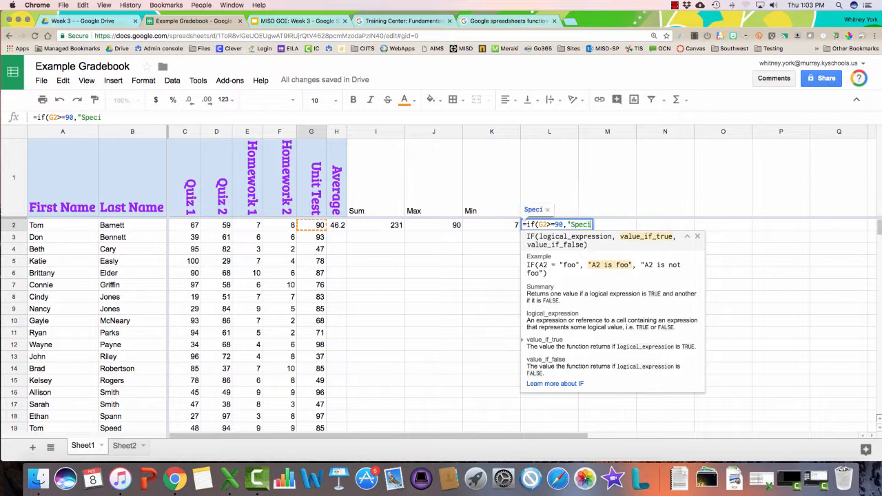
pyautogui.write('al Treat')
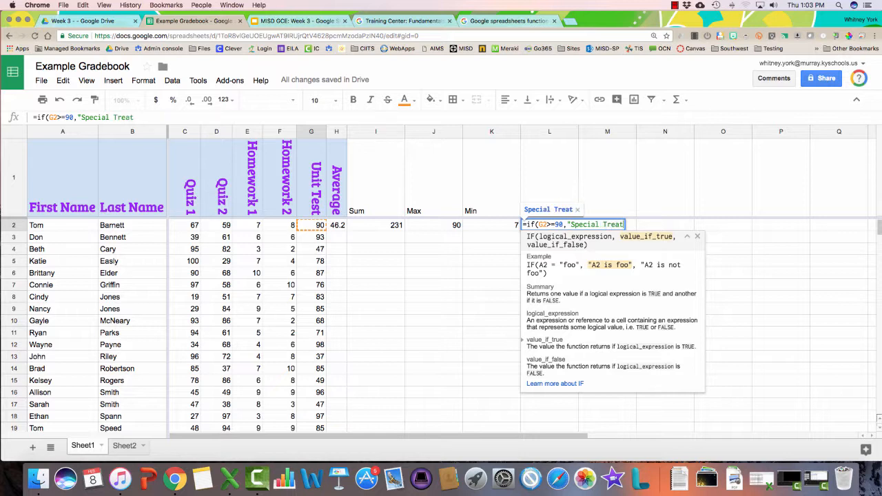
pyautogui.write('!",')
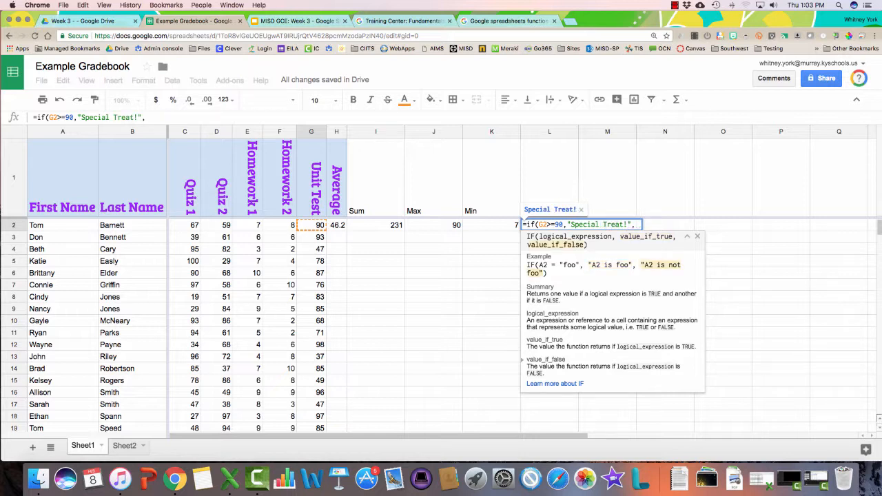
pyautogui.write('"No')
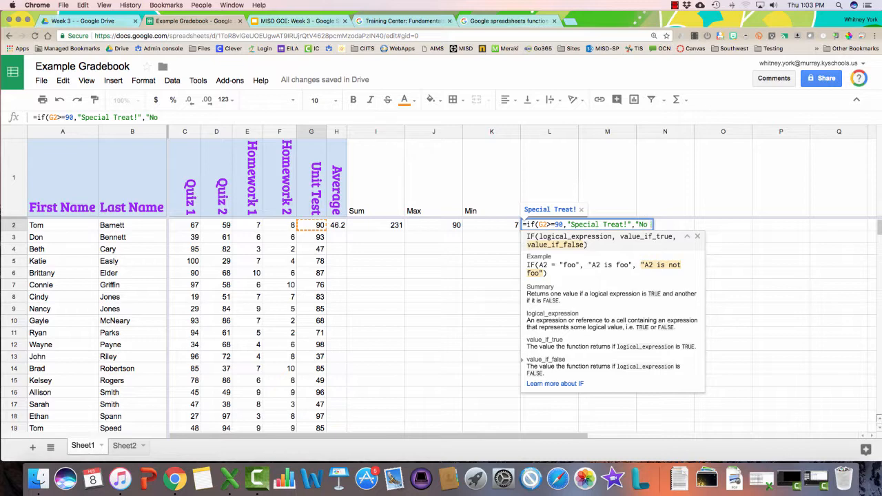
pyautogui.write(' Treat for you')
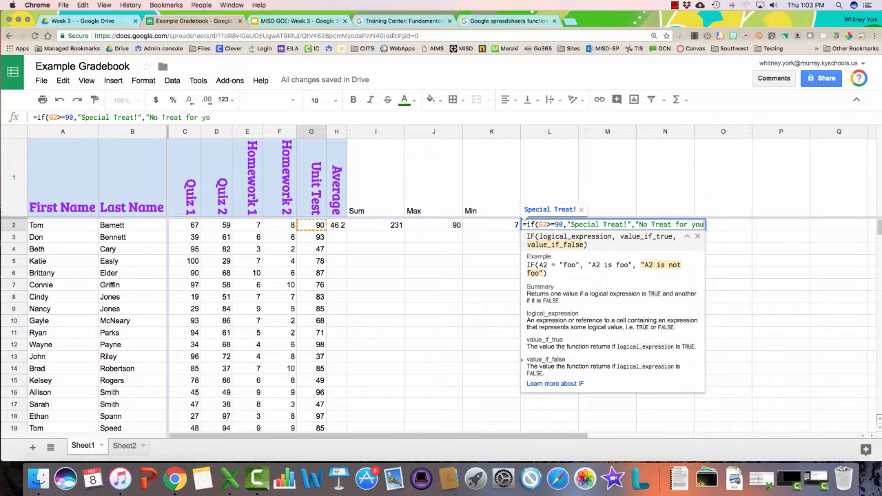
pyautogui.write('")')
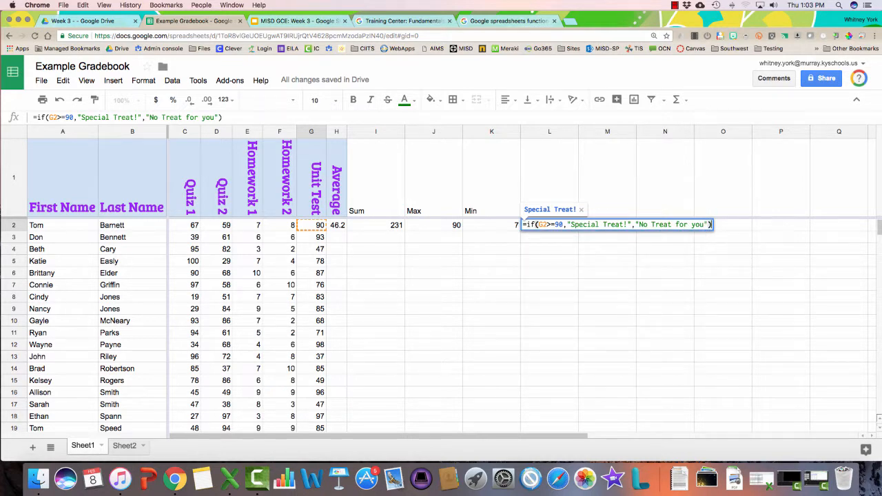
pyautogui.press('Return')
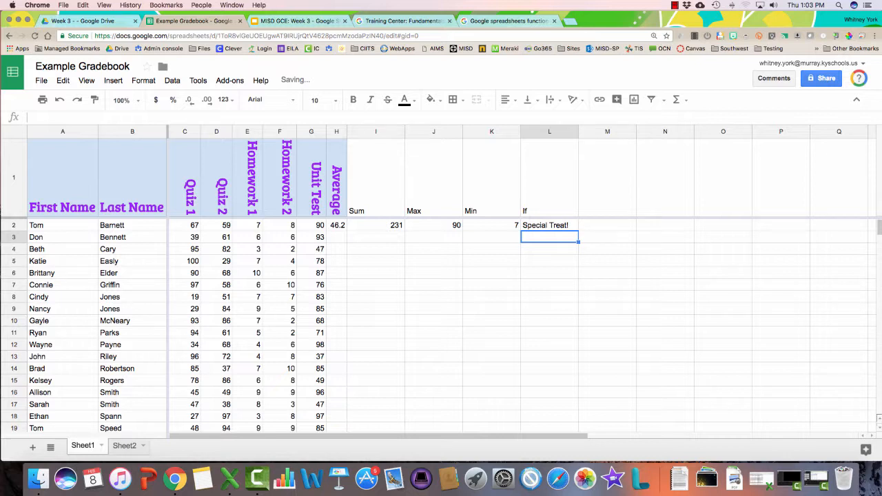
# Fill the L2 IF formula down to row 16 and check it against G2 and H2
pyautogui.click(549, 225)
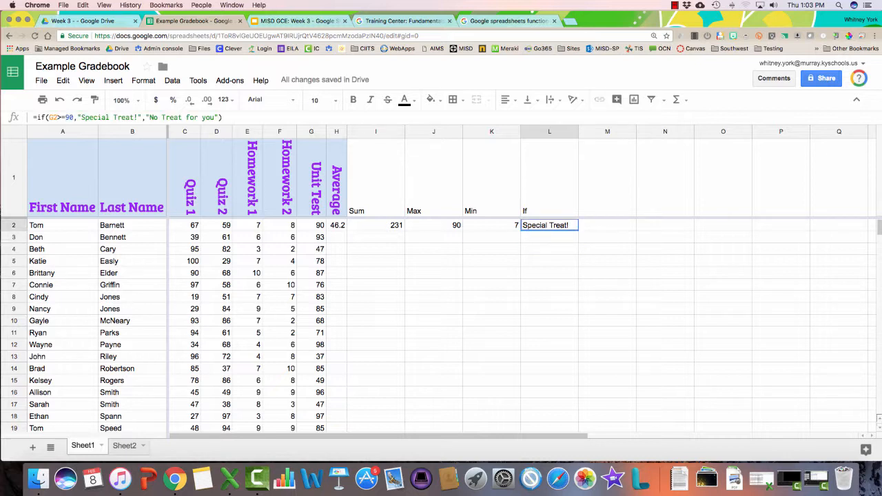
pyautogui.moveTo(579, 233); pyautogui.dragTo(579, 398)
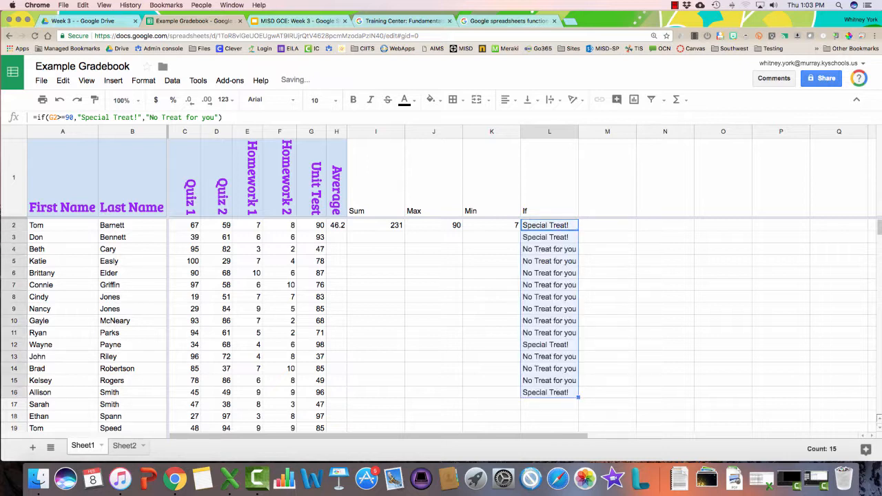
pyautogui.click(549, 225)
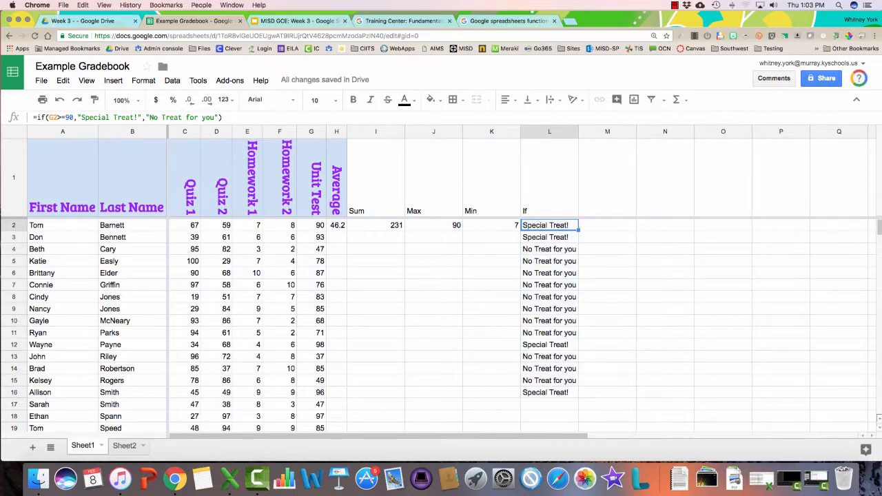
pyautogui.click(312, 225)
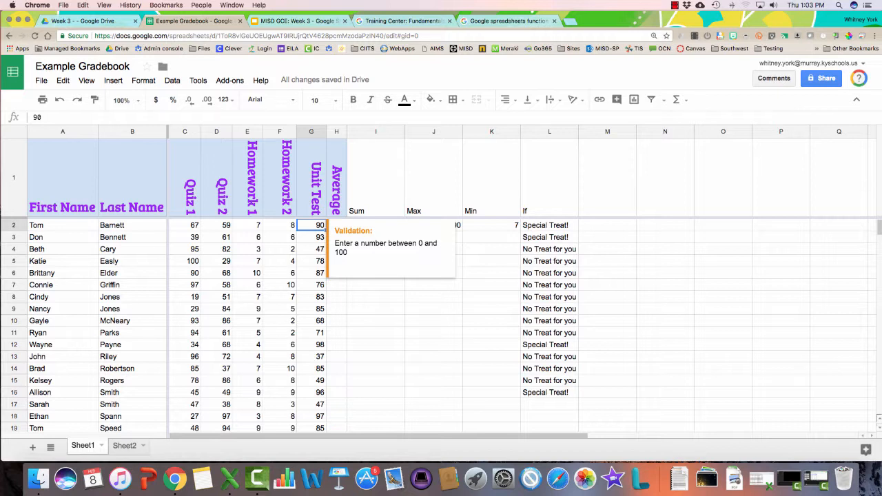
pyautogui.click(549, 225)
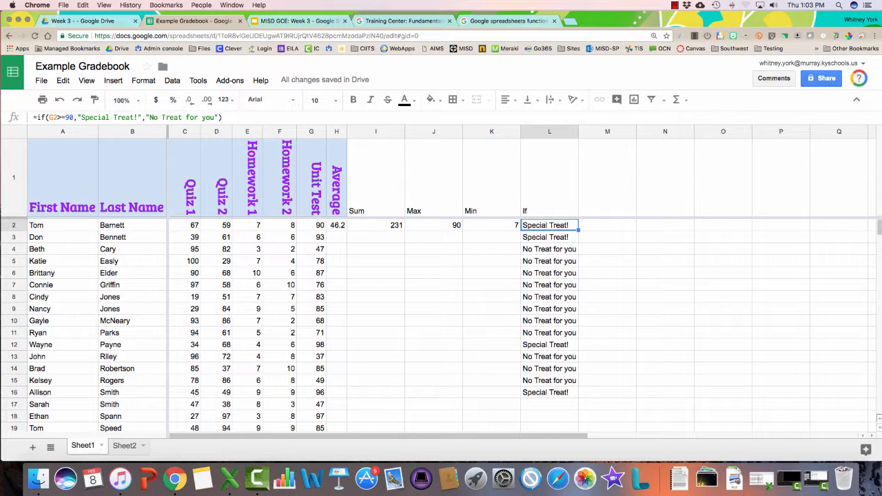
pyautogui.click(550, 250)
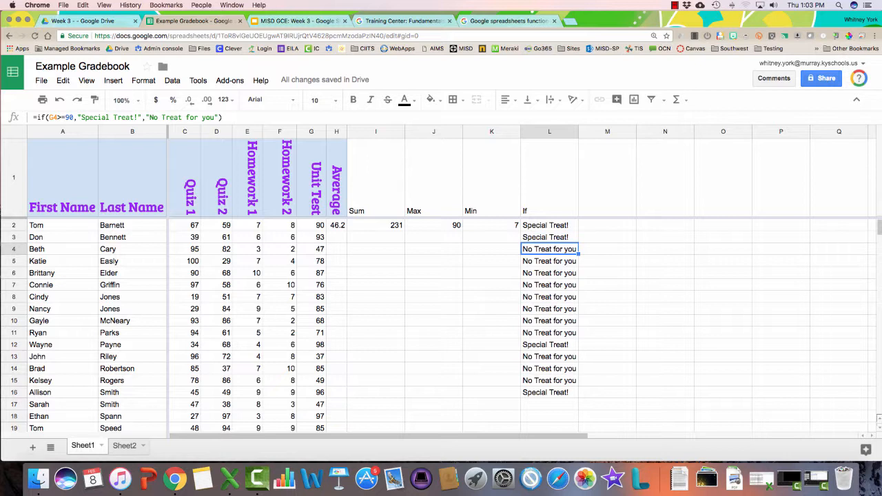
pyautogui.click(338, 226)
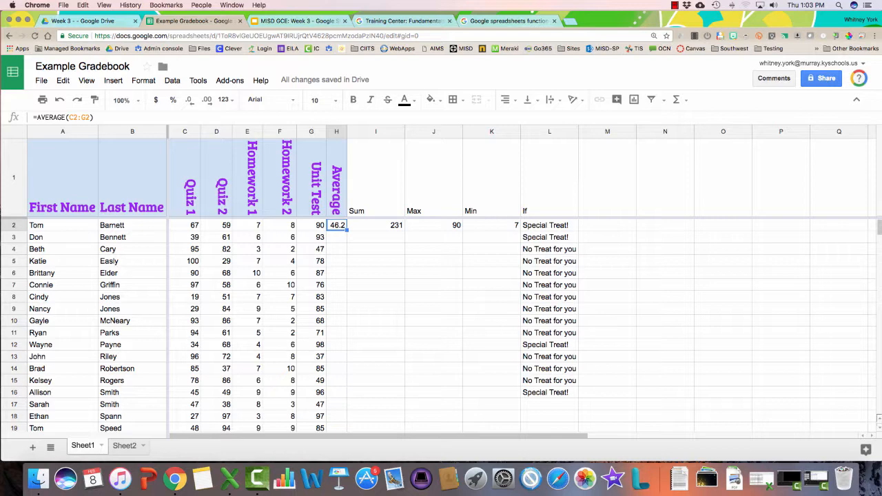
pyautogui.click(607, 226)
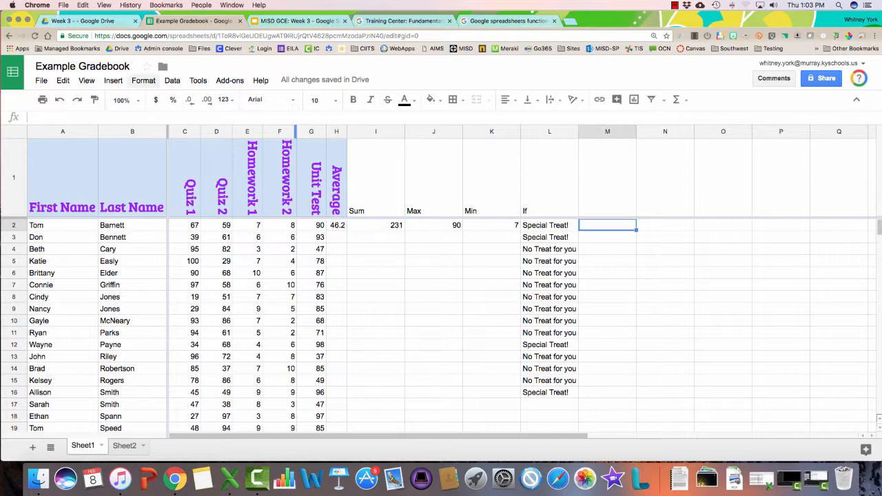
pyautogui.click(172, 81)
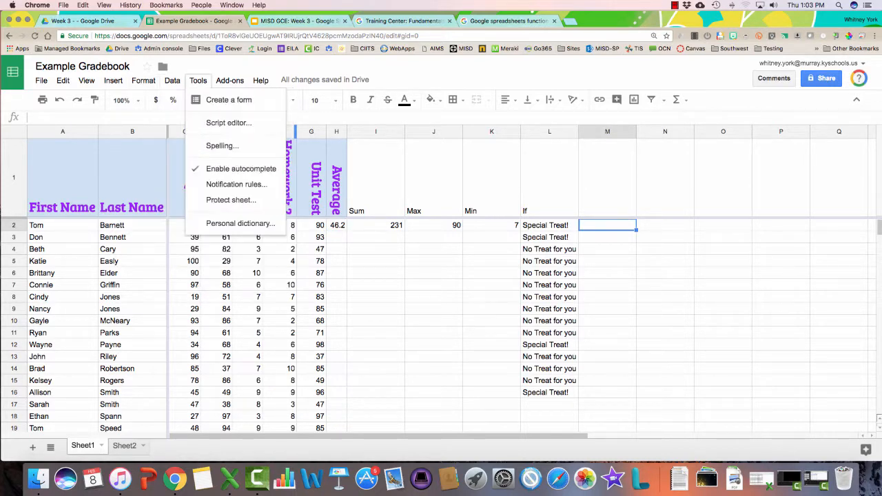
pyautogui.click(172, 80)
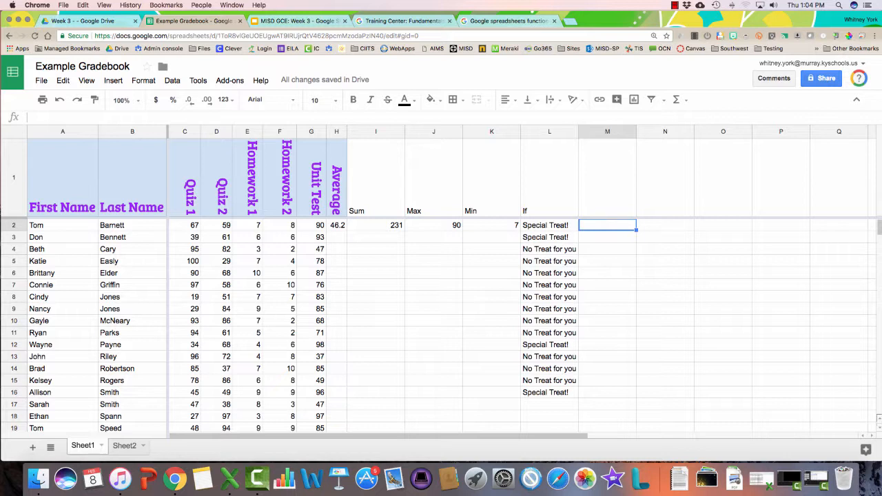
pyautogui.click(336, 237)
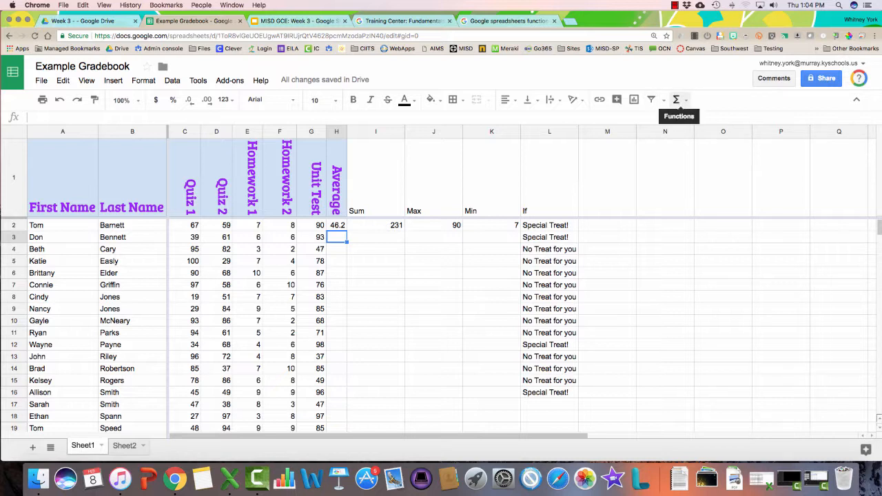
pyautogui.click(676, 100)
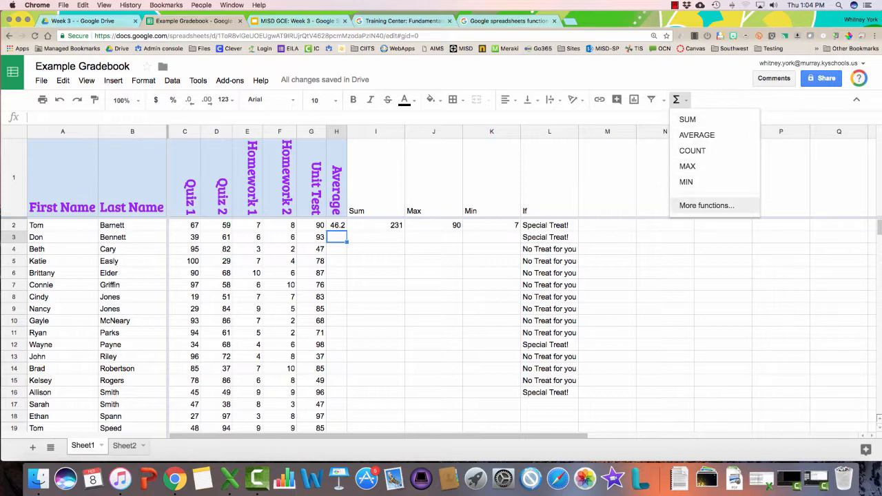
pyautogui.click(707, 206)
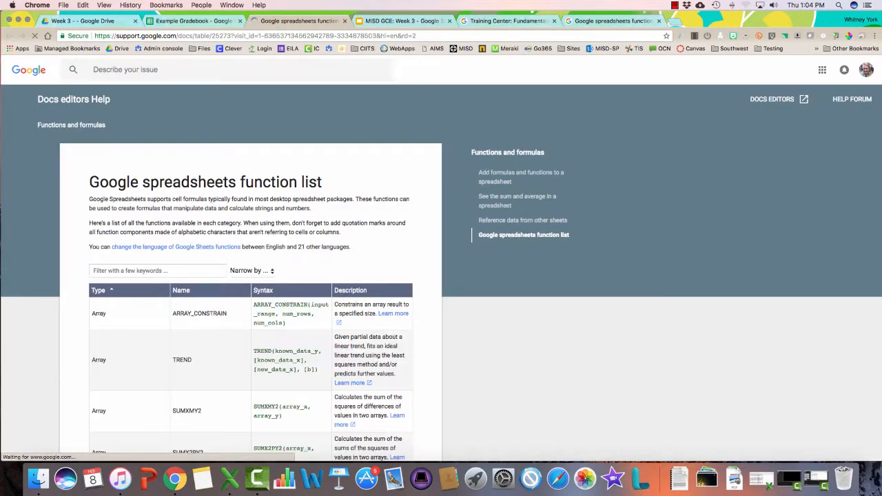
pyautogui.scroll(-15, 251, 276)
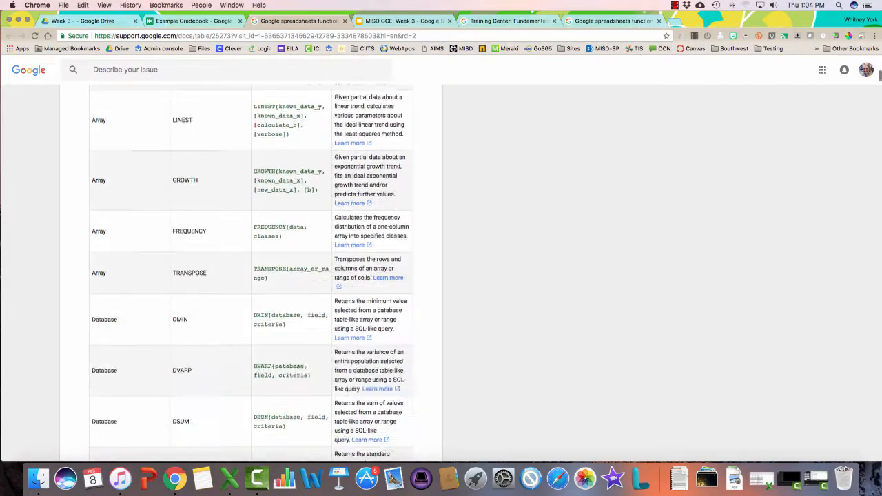
pyautogui.scroll(-8, 251, 276)
pyautogui.click(345, 21)
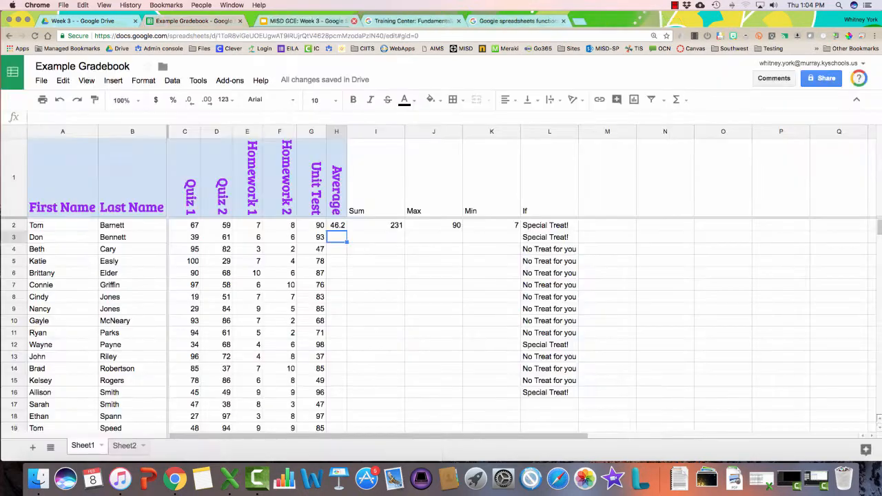
# Enter =today() in N1, then replace it with =now() for the date and time
pyautogui.click(665, 178)
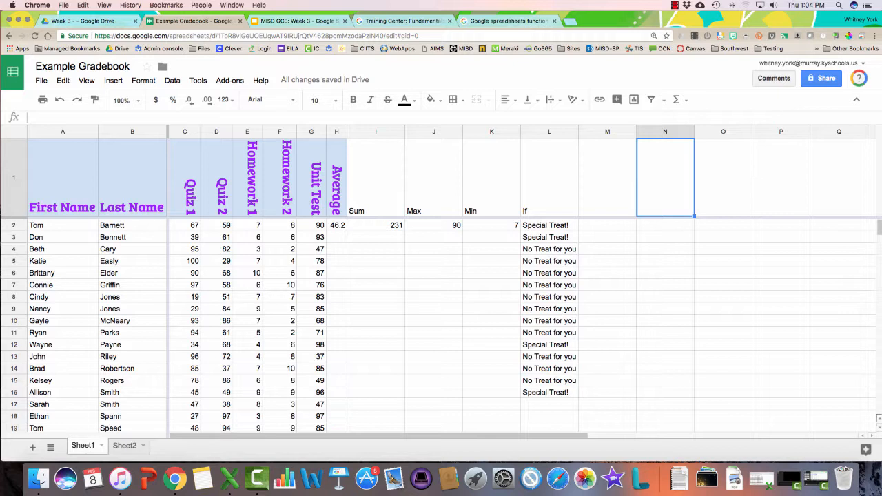
pyautogui.write('=')
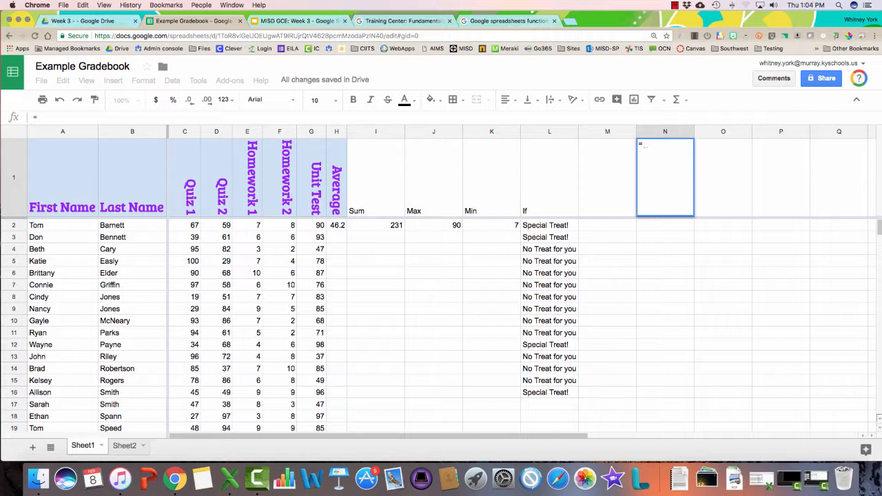
pyautogui.write('today()')
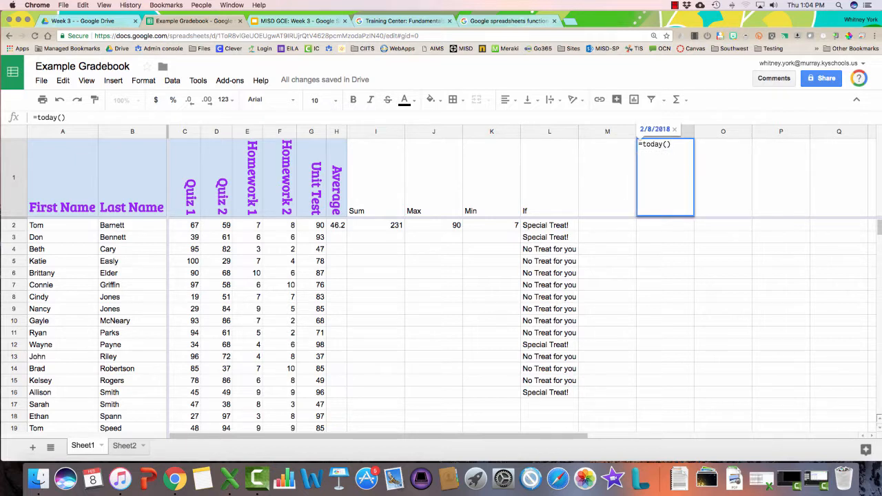
pyautogui.press('Return')
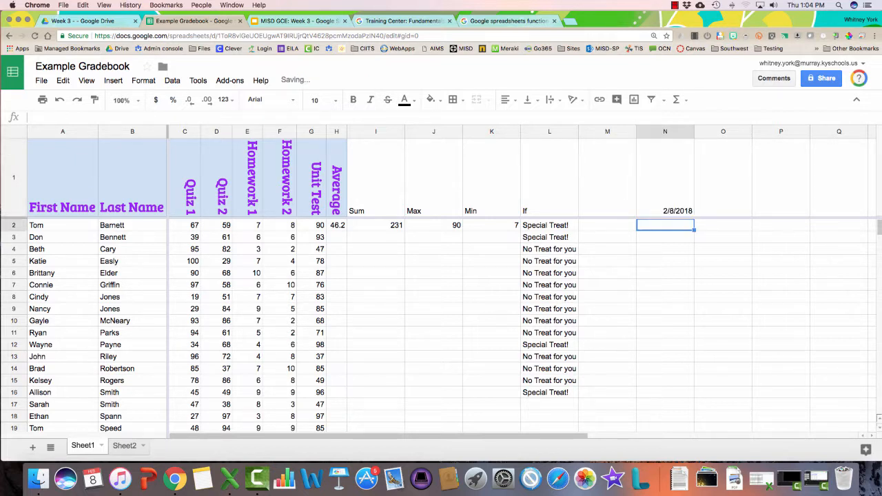
pyautogui.press('Up')
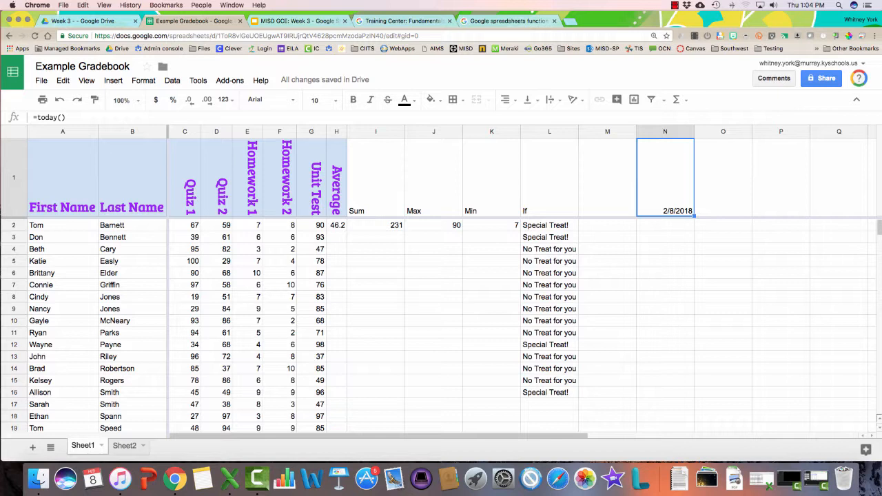
pyautogui.write('=now()')
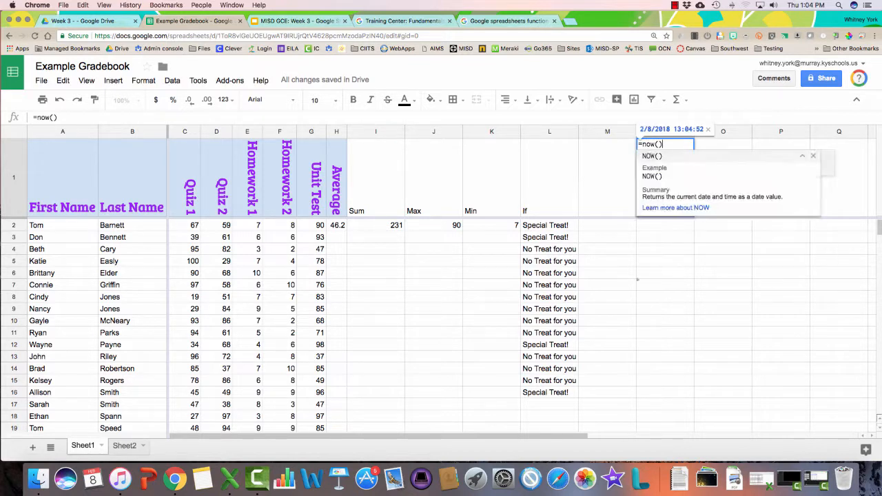
pyautogui.press('Return')
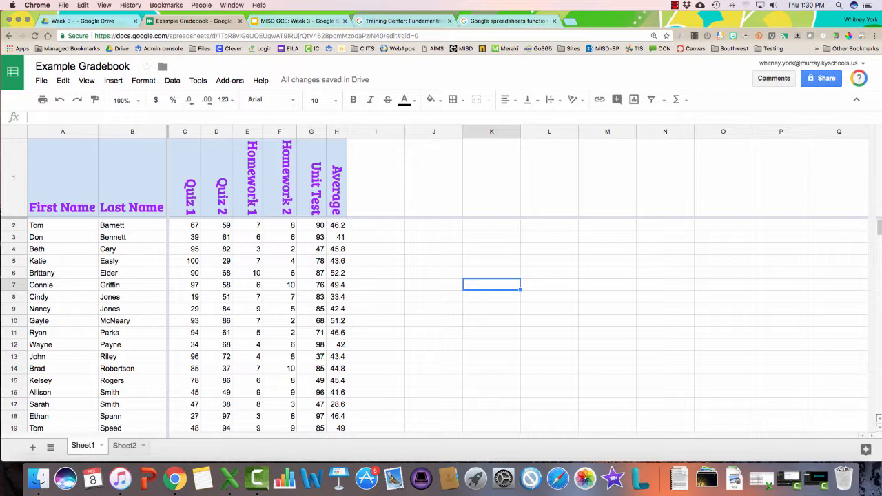
# Insert a chart from the grade data, starting as a Unit Test vs. Quiz 1 scatter chart
pyautogui.click(248, 261)
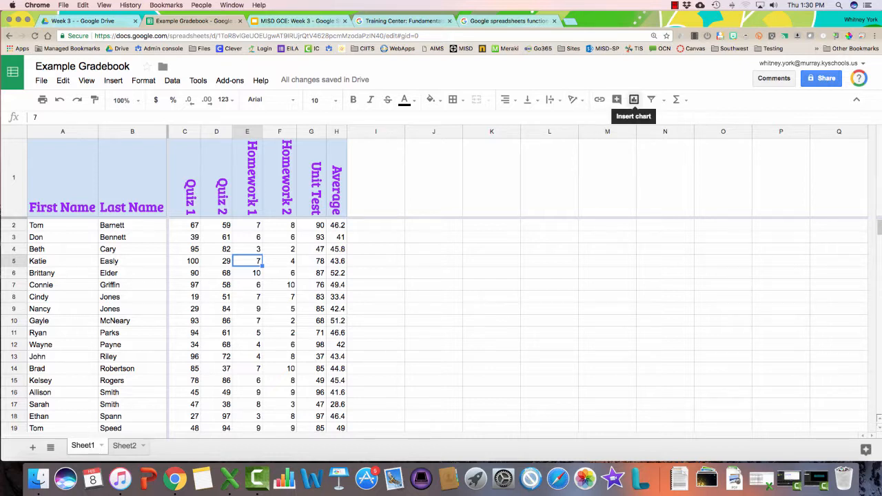
pyautogui.click(113, 80)
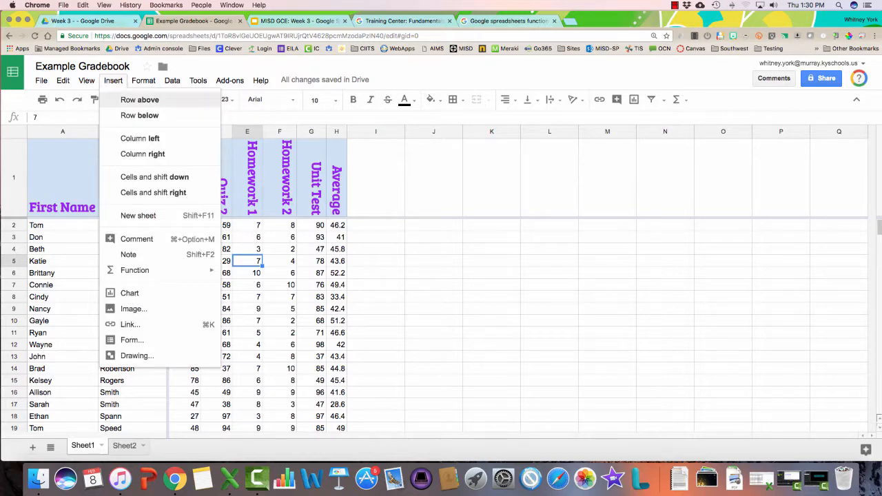
pyautogui.click(129, 293)
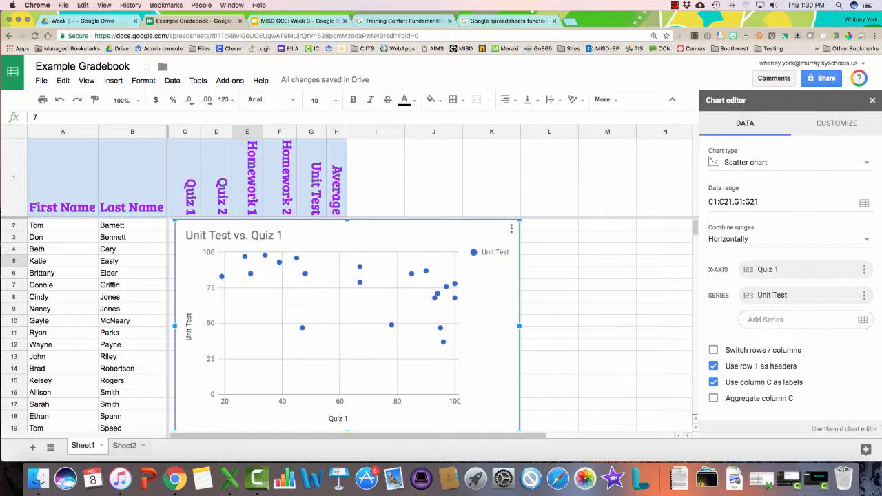
# Move the chart right, then try stacked column, column and finally pie chart types
pyautogui.moveTo(174, 272); pyautogui.dragTo(255, 272)
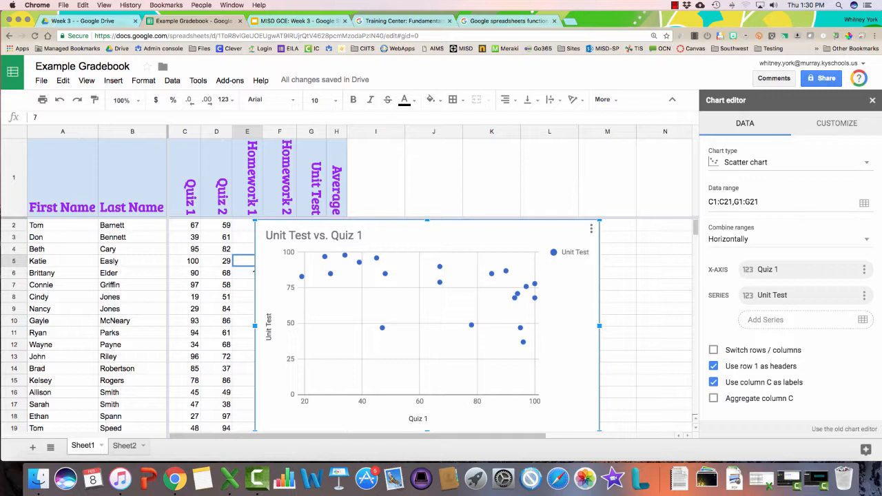
pyautogui.click(789, 162)
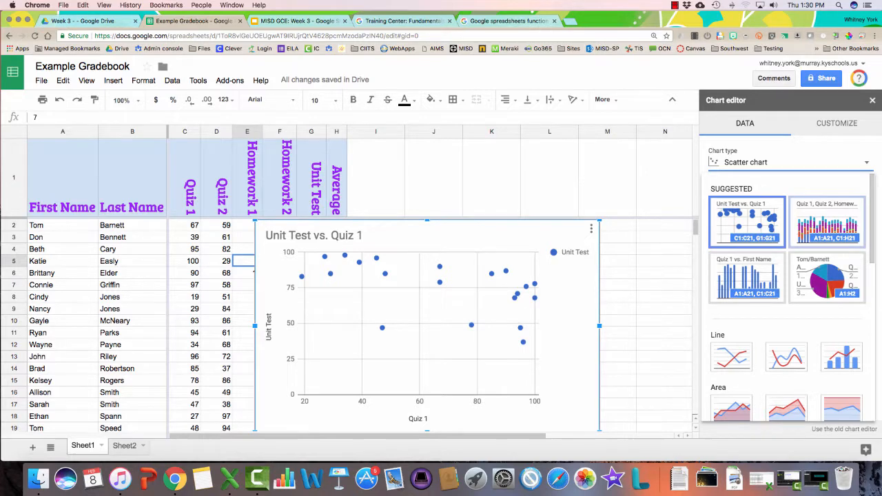
pyautogui.click(827, 222)
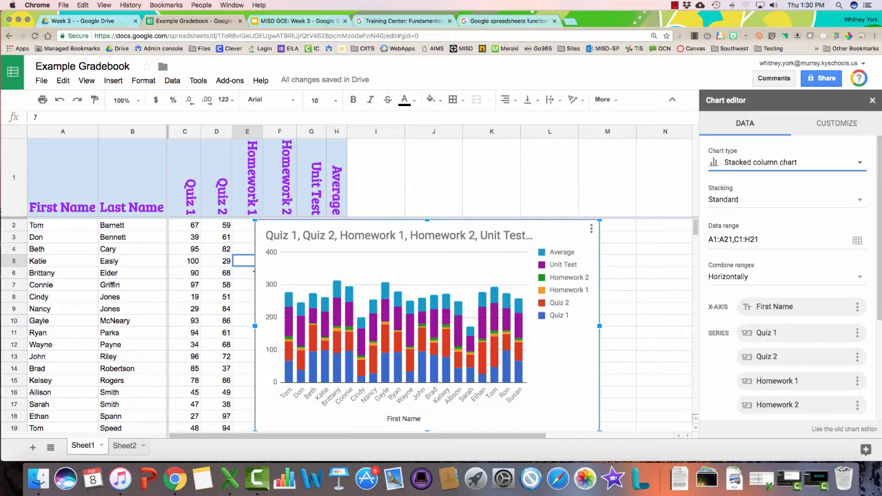
pyautogui.click(786, 163)
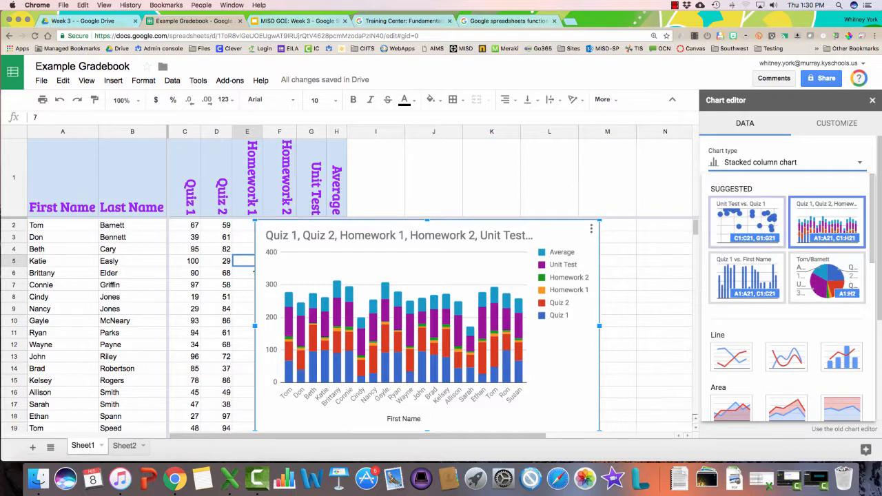
pyautogui.click(748, 278)
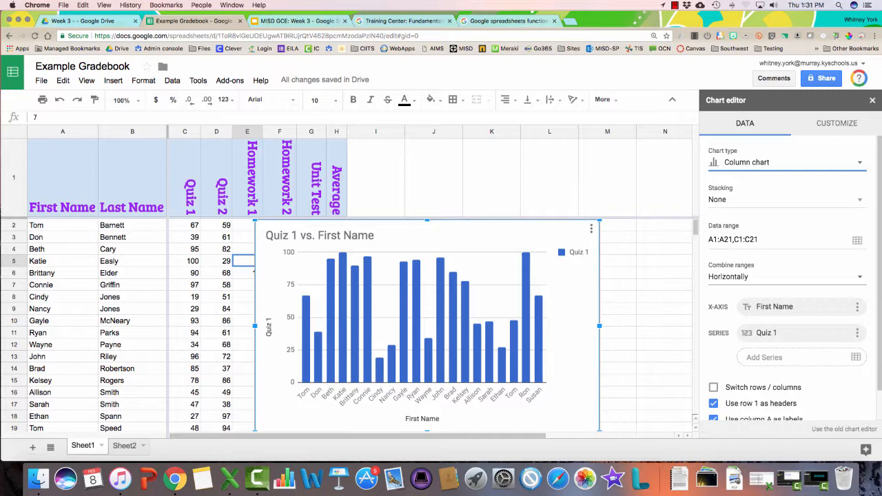
pyautogui.click(786, 163)
pyautogui.click(831, 284)
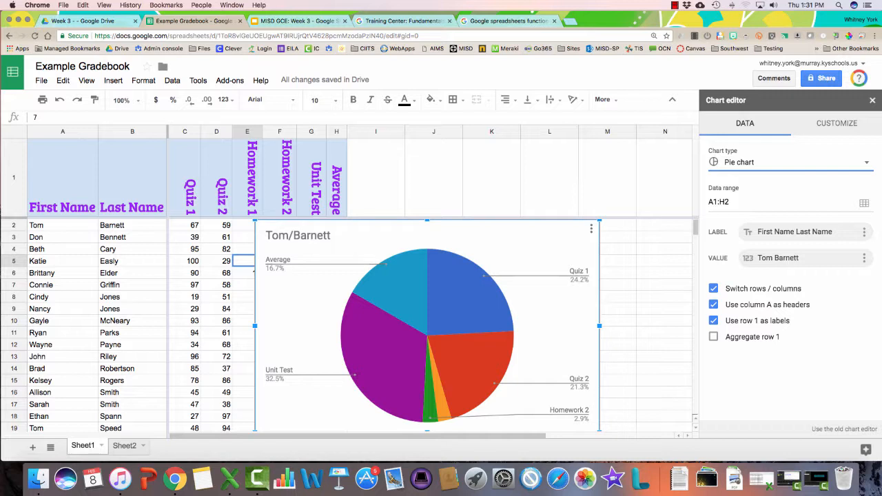
# Change the chart type to 100% stacked column, then to scatter
pyautogui.click(792, 163)
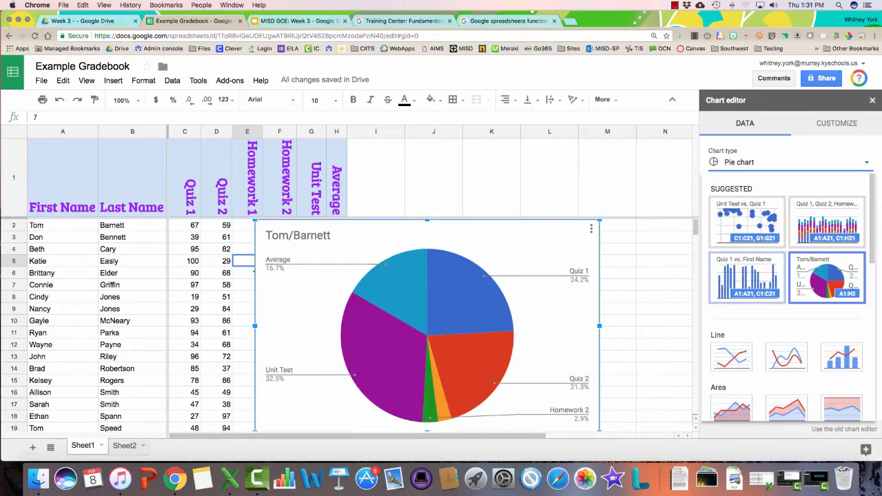
pyautogui.scroll(-2, 748, 268)
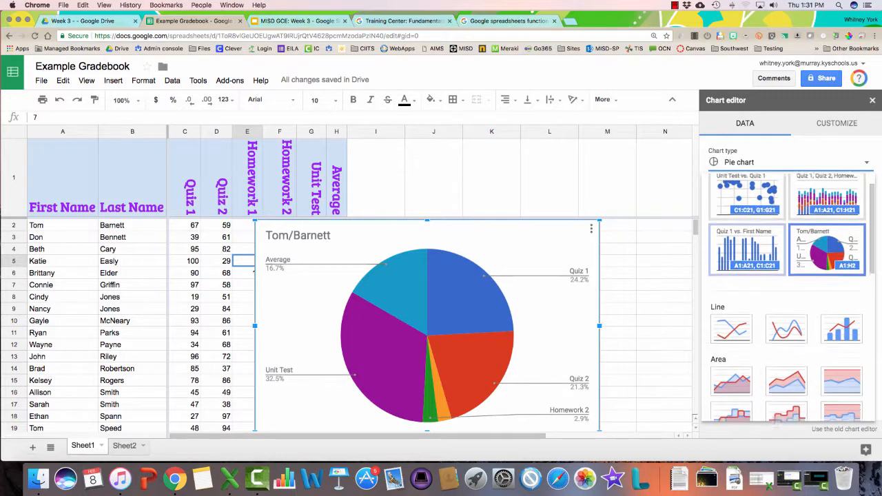
pyautogui.scroll(2, 749, 269)
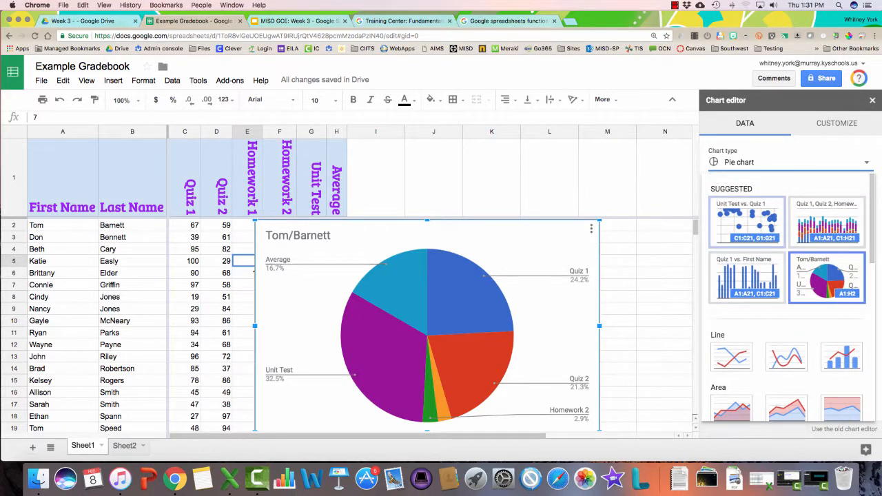
pyautogui.scroll(-5, 786, 249)
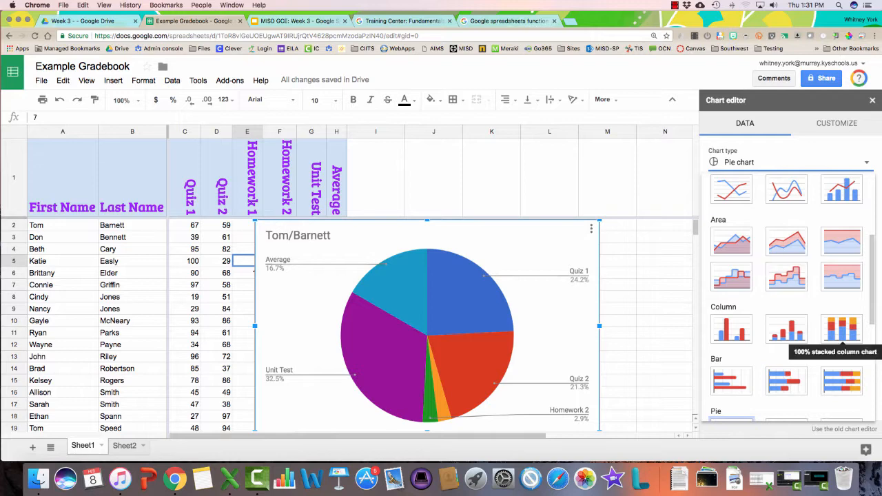
pyautogui.click(842, 330)
pyautogui.click(785, 163)
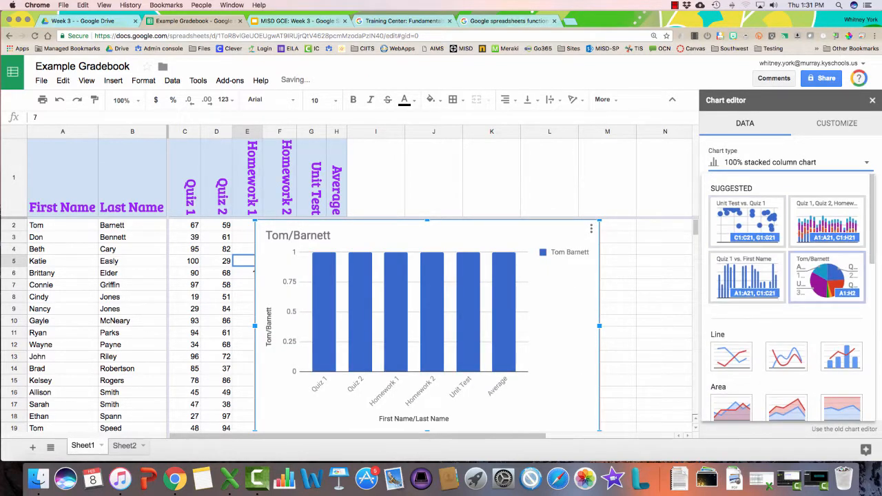
pyautogui.scroll(-6, 794, 275)
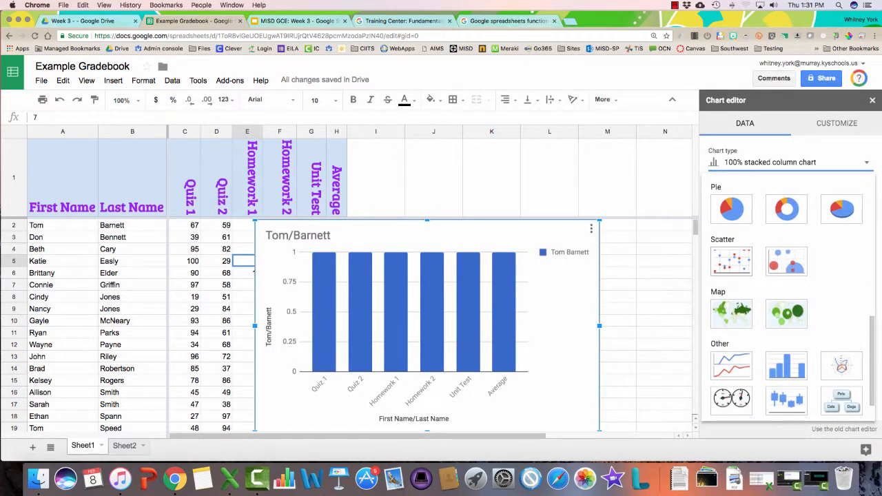
pyautogui.click(731, 261)
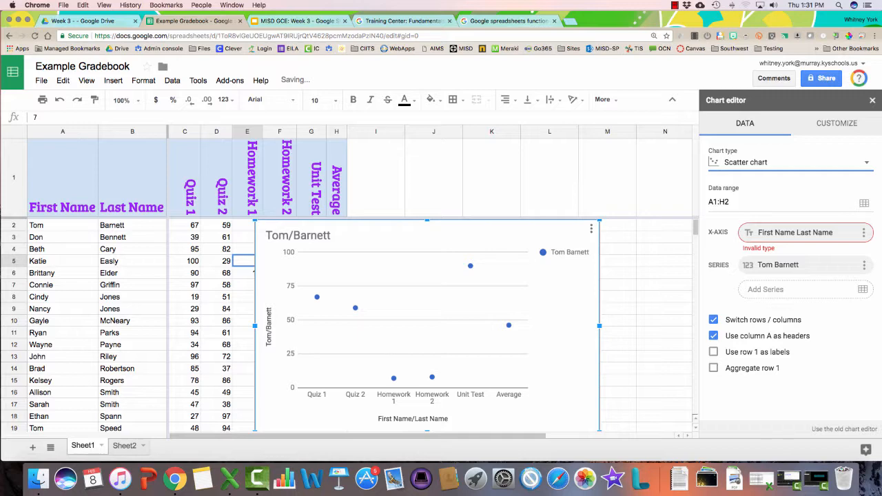
# Switch the chart to a sparkline and then to a line chart
pyautogui.click(786, 163)
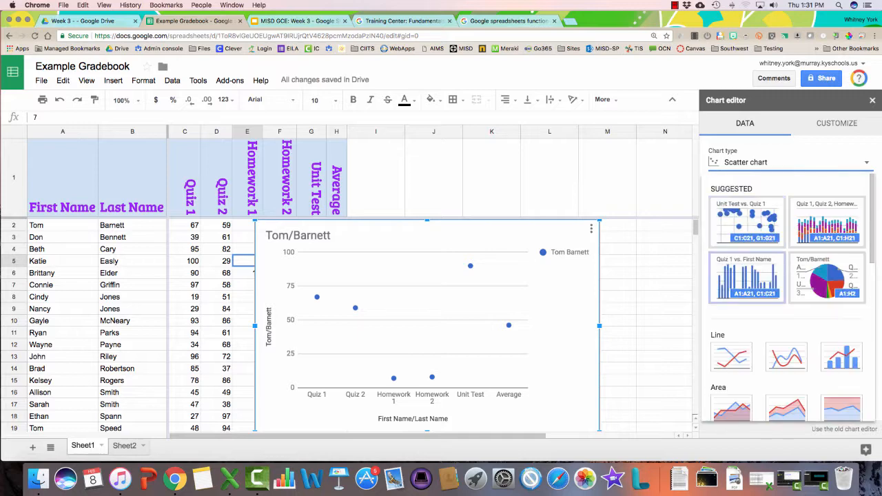
pyautogui.scroll(-6, 786, 296)
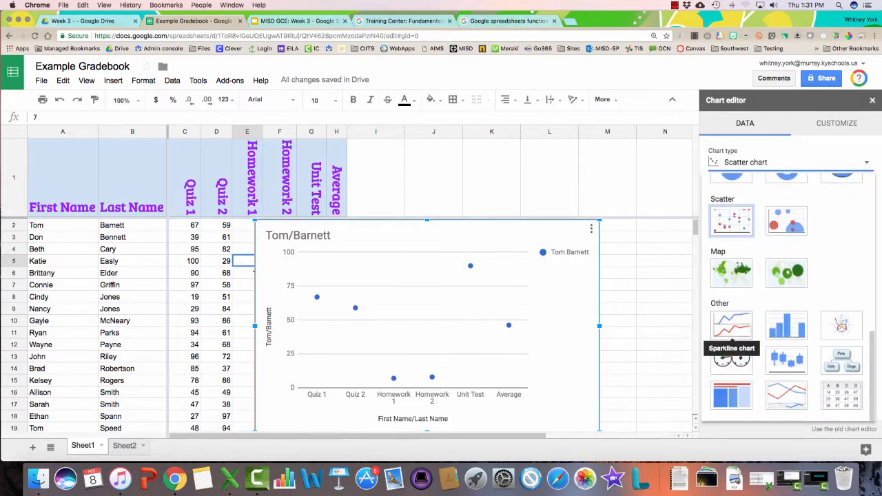
pyautogui.click(732, 325)
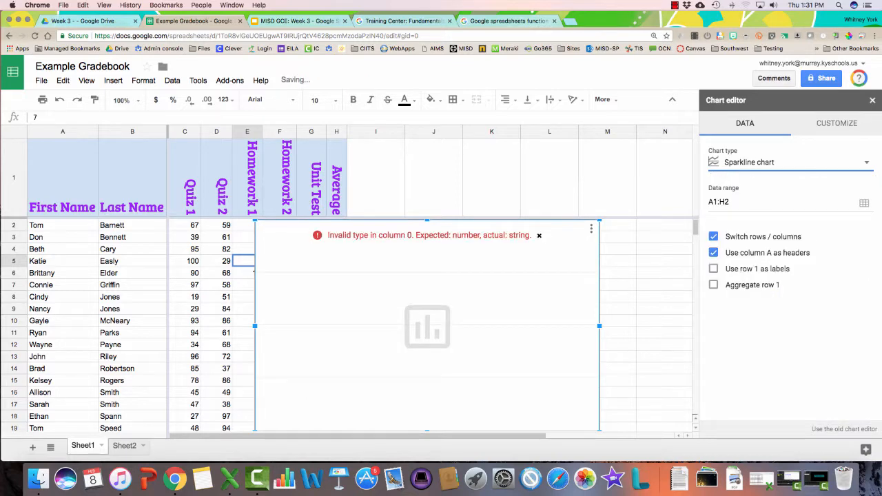
pyautogui.click(866, 163)
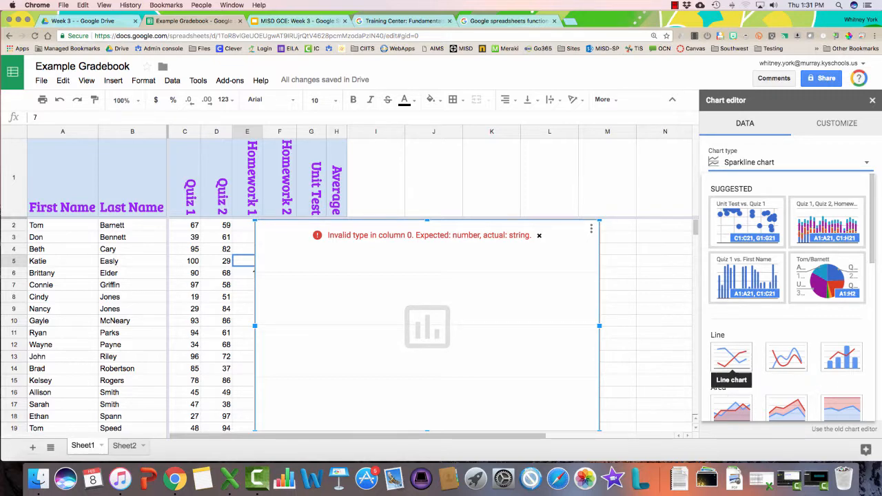
pyautogui.click(732, 356)
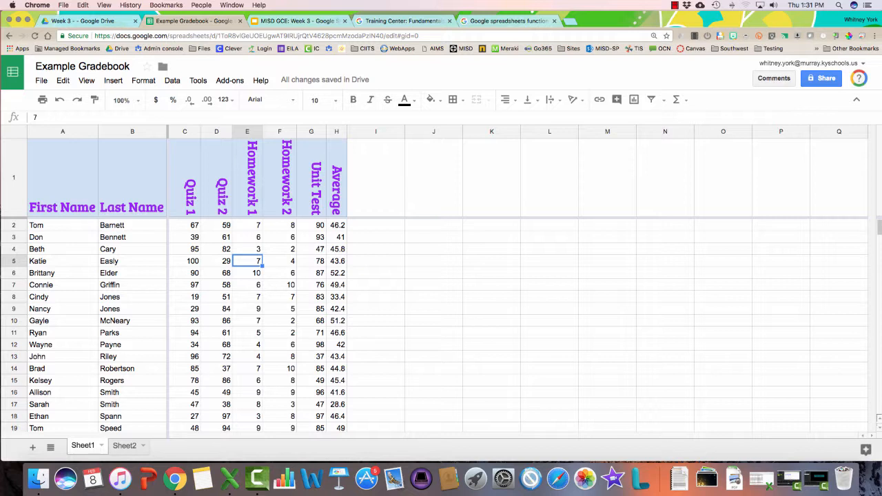
# Widen column H, sort the sheet by Average Z→A, and add First Name to the selection
pyautogui.click(337, 250)
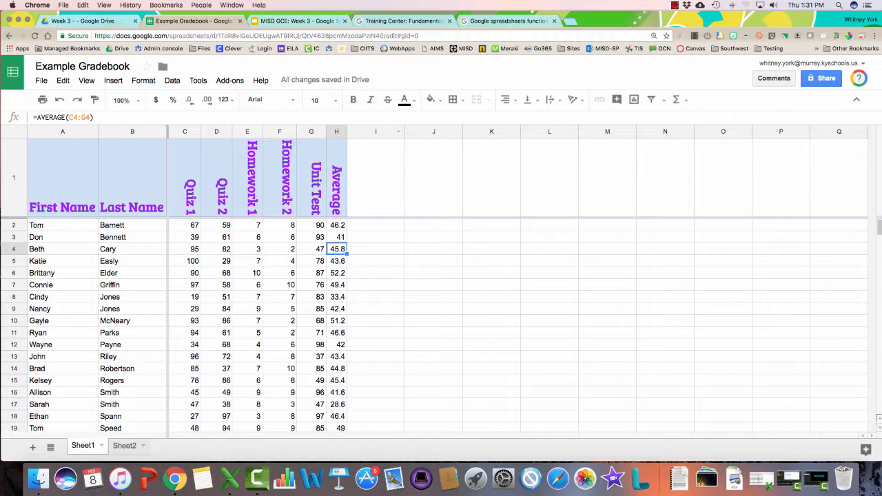
pyautogui.click(337, 131)
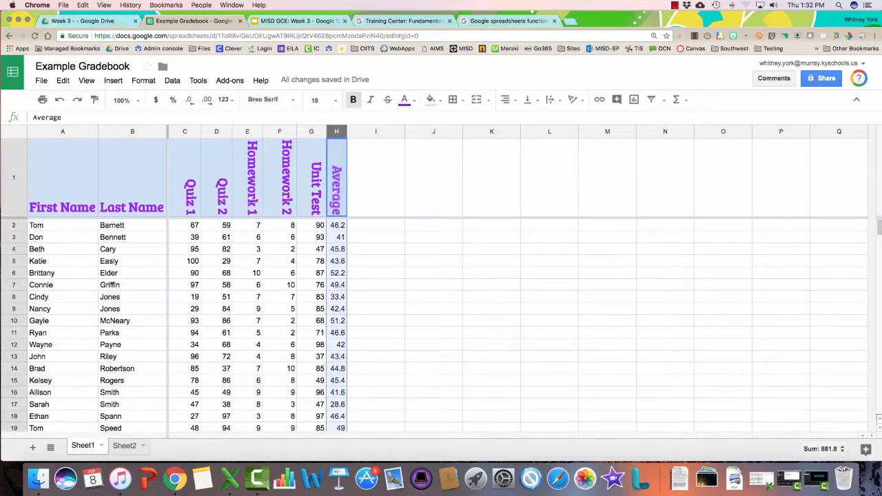
pyautogui.moveTo(347, 132); pyautogui.dragTo(353, 131)
pyautogui.click(348, 131)
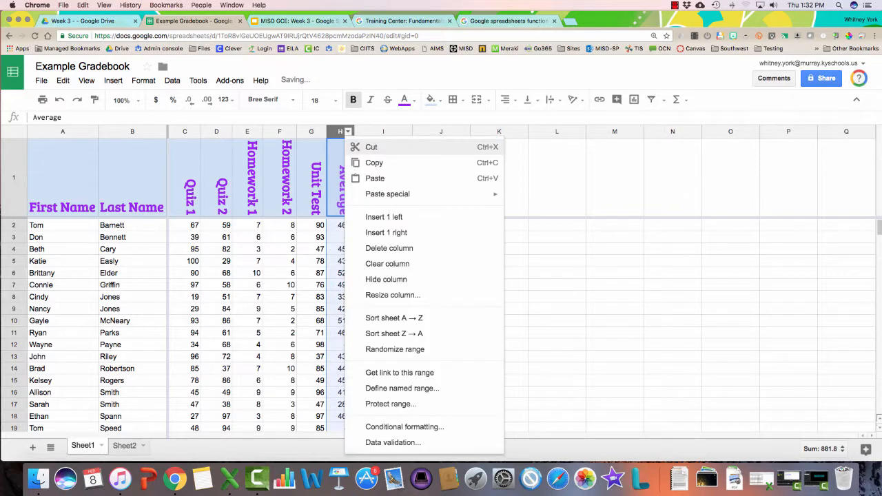
pyautogui.click(394, 333)
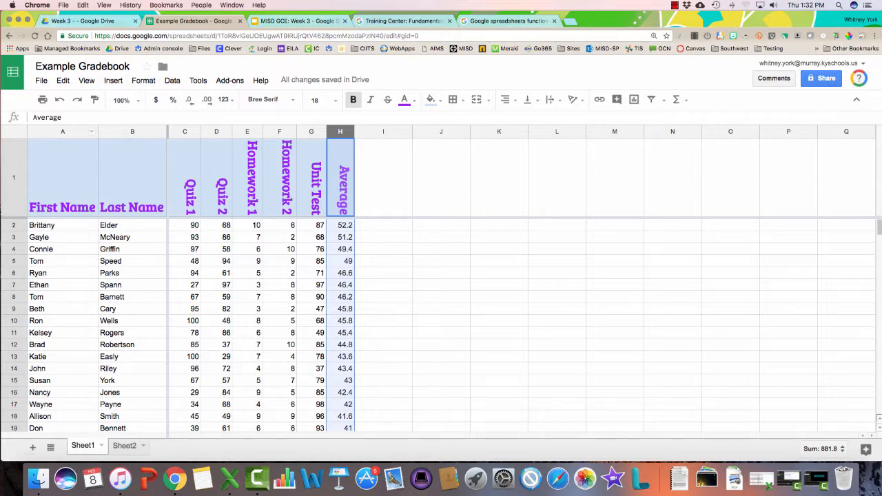
pyautogui.keyDown('super'); pyautogui.click(63, 131); pyautogui.keyUp('super')
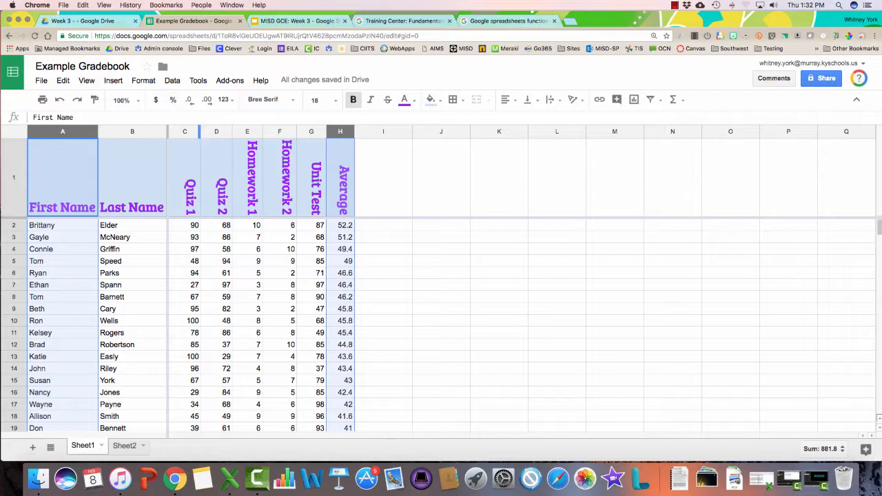
# Insert a chart of Average by First Name, move it right, and make it a bar chart
pyautogui.click(113, 80)
pyautogui.click(129, 216)
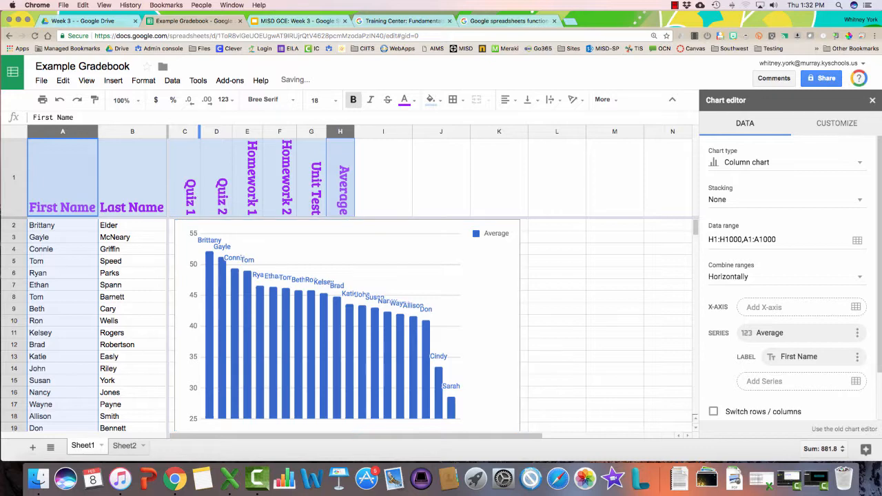
pyautogui.moveTo(347, 325); pyautogui.dragTo(442, 325)
pyautogui.scroll(-1, 442, 326)
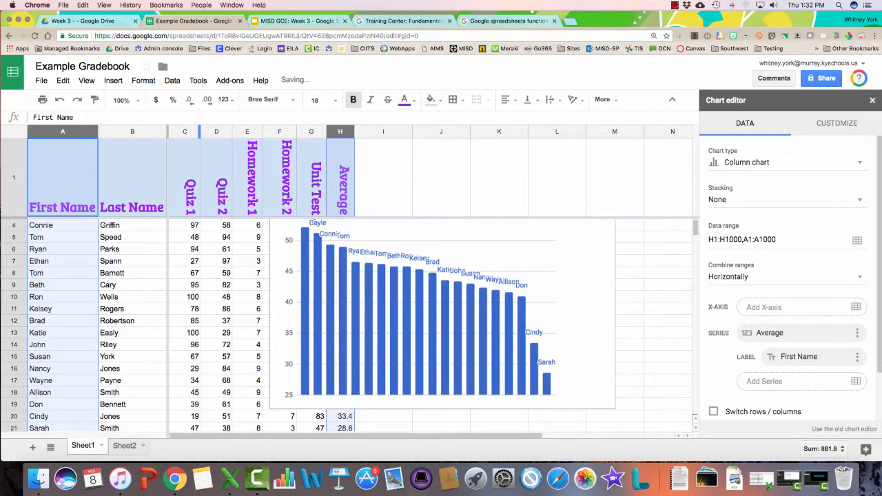
pyautogui.scroll(1, 314, 326)
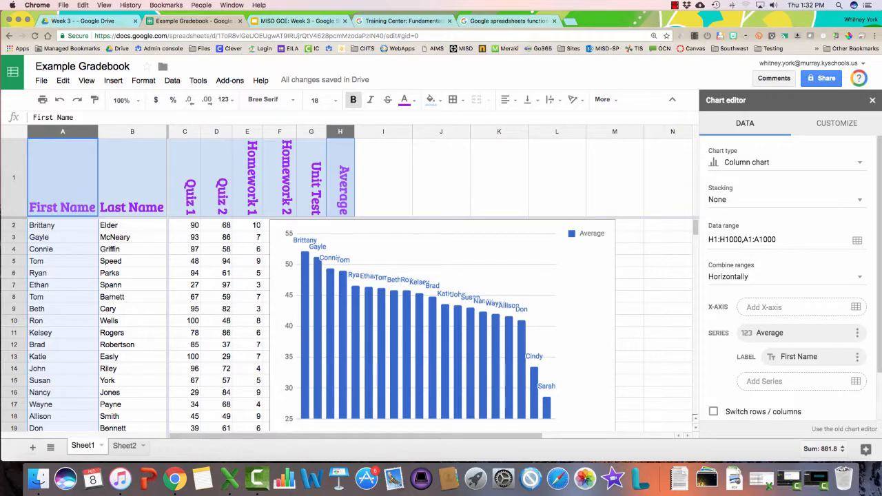
pyautogui.click(786, 163)
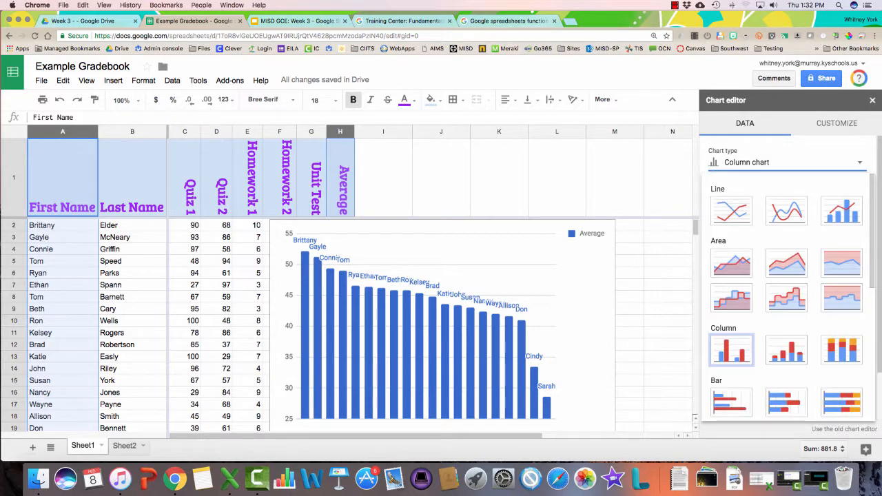
pyautogui.click(731, 401)
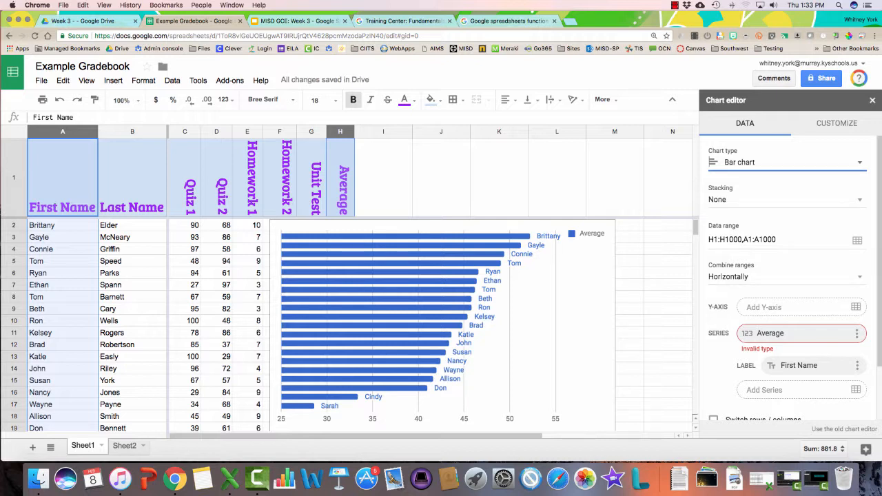
pyautogui.scroll(-3, 786, 275)
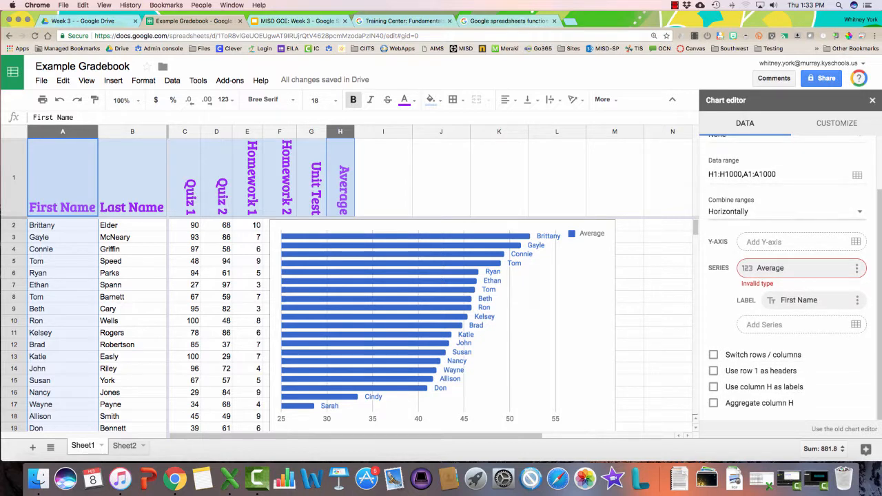
pyautogui.scroll(3, 786, 276)
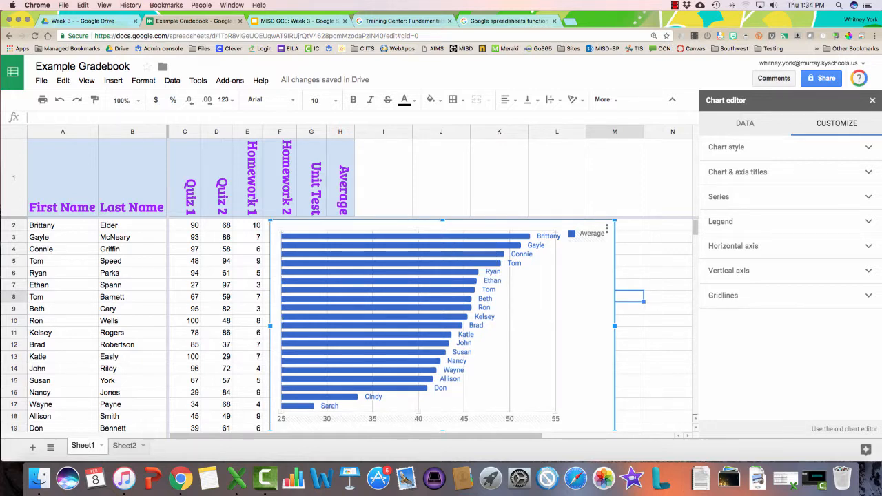
# Give the bar chart a light yellow background, the Narrow font and 3D bars
pyautogui.click(728, 148)
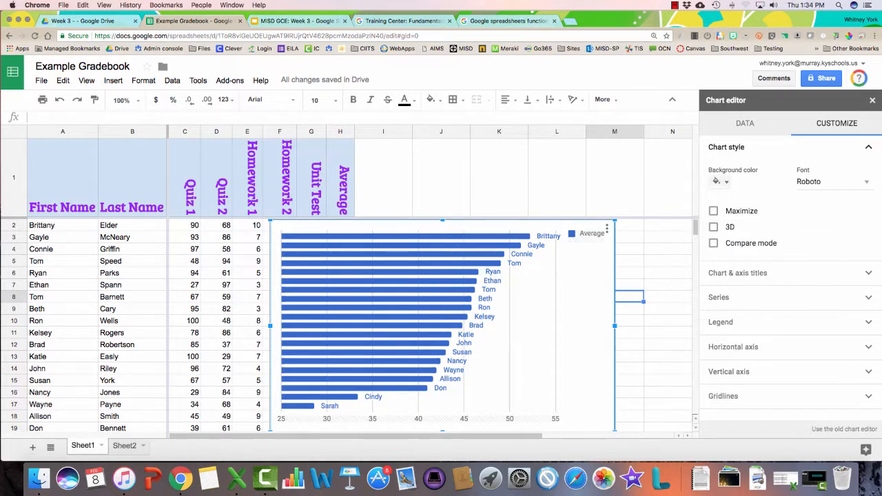
pyautogui.click(721, 181)
pyautogui.click(765, 245)
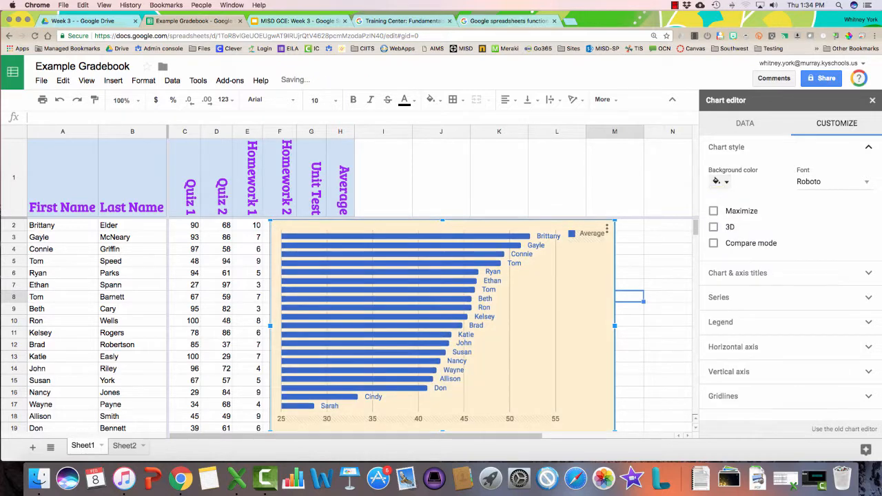
pyautogui.click(832, 181)
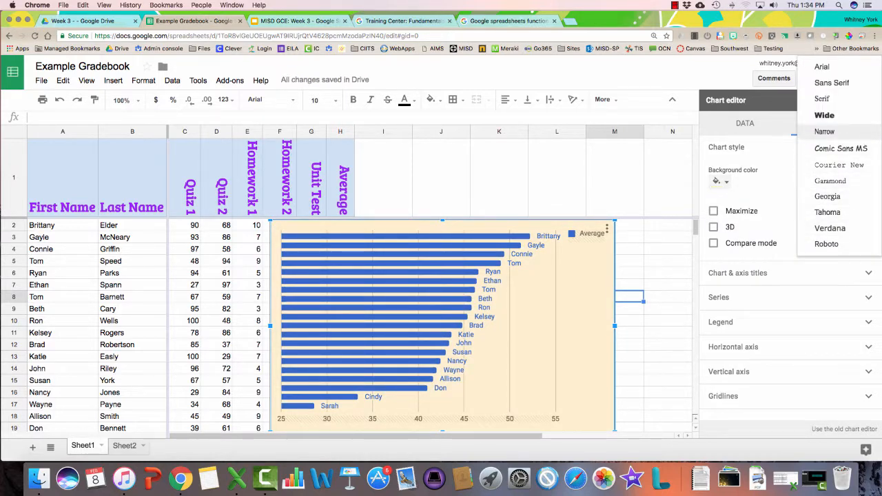
pyautogui.click(824, 131)
pyautogui.click(714, 227)
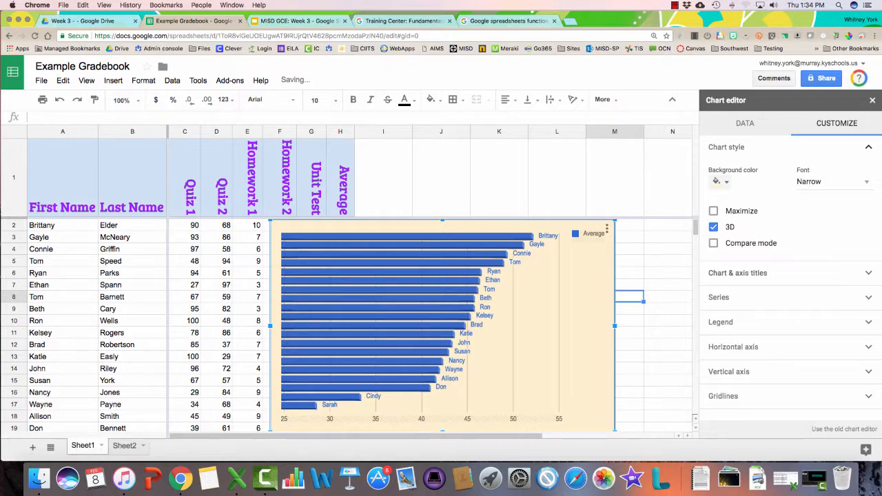
pyautogui.click(757, 273)
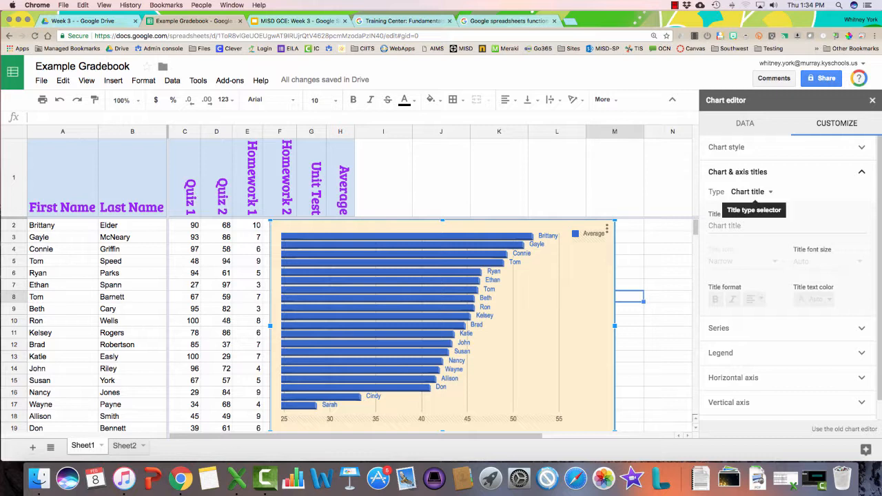
# Colour the Average series bars and labels red
pyautogui.click(719, 328)
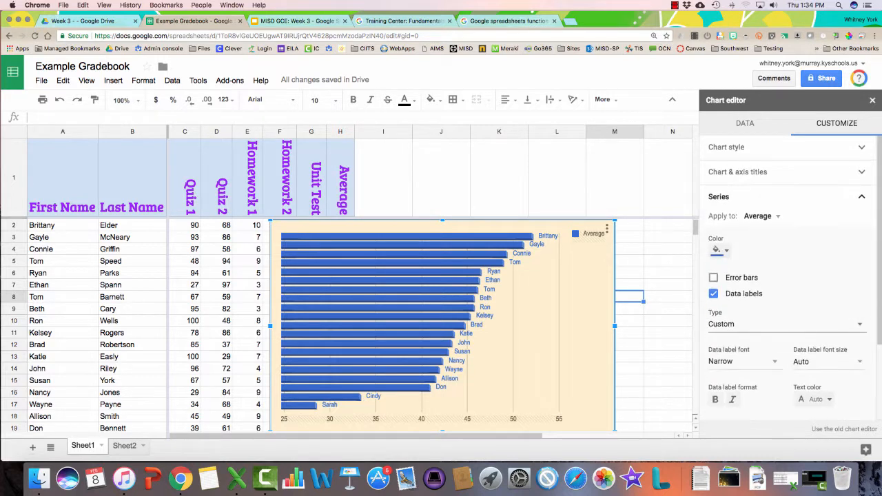
pyautogui.click(720, 250)
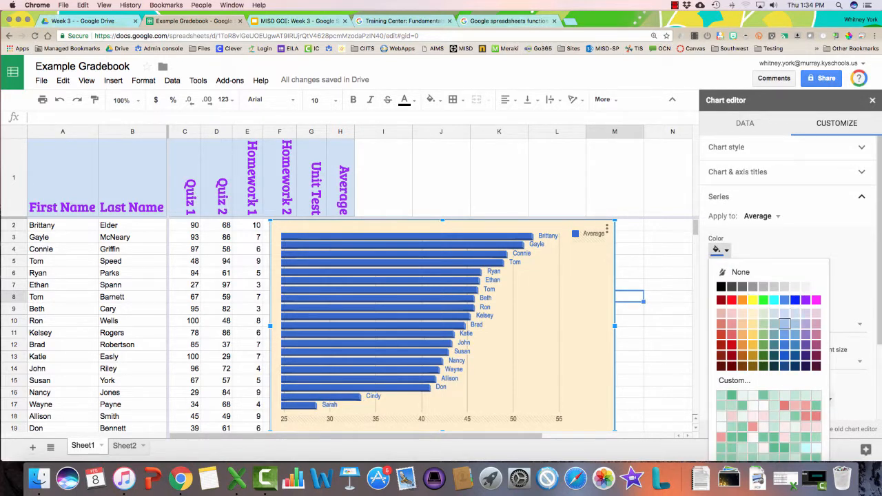
pyautogui.click(763, 324)
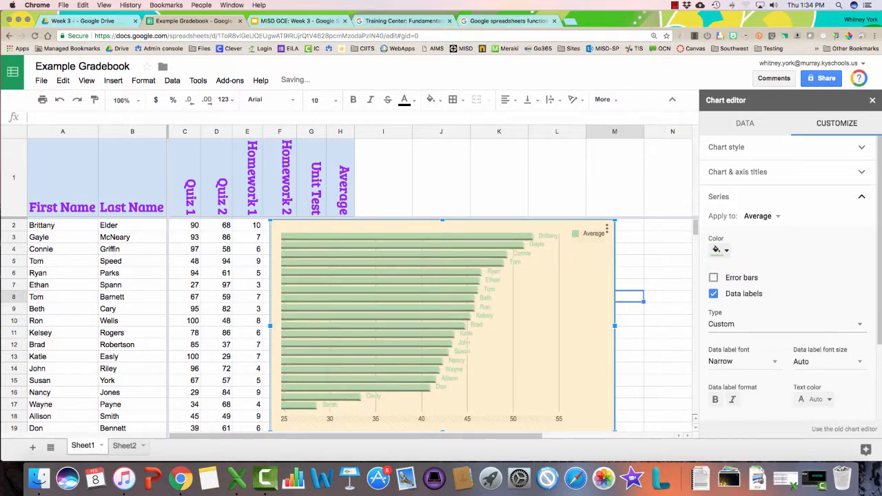
pyautogui.click(720, 251)
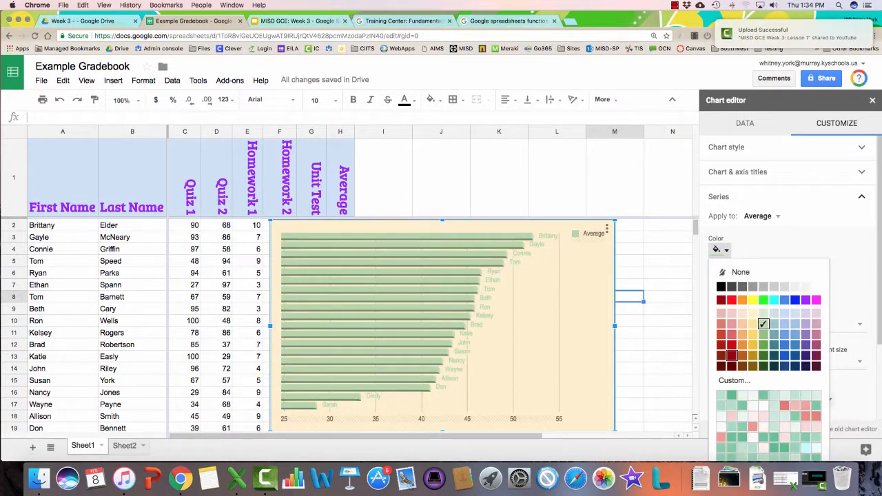
pyautogui.click(731, 346)
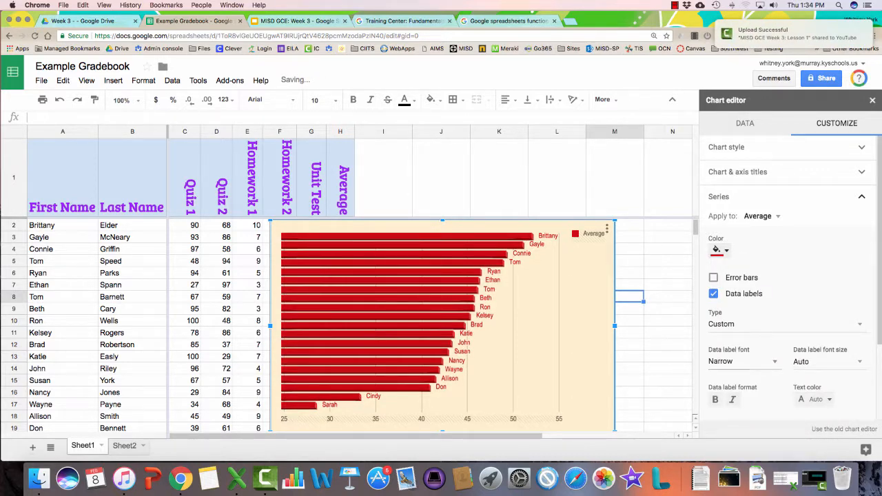
# Remove the legend from the chart
pyautogui.scroll(-3, 786, 290)
pyautogui.click(721, 332)
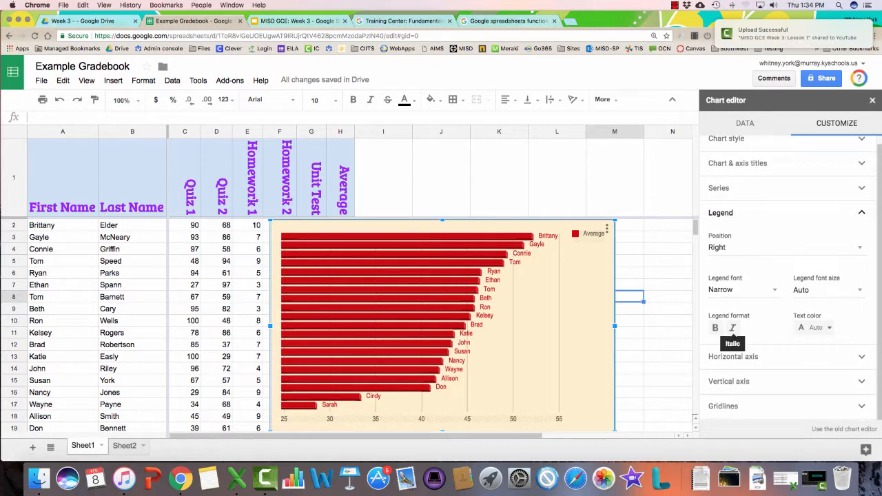
pyautogui.click(758, 247)
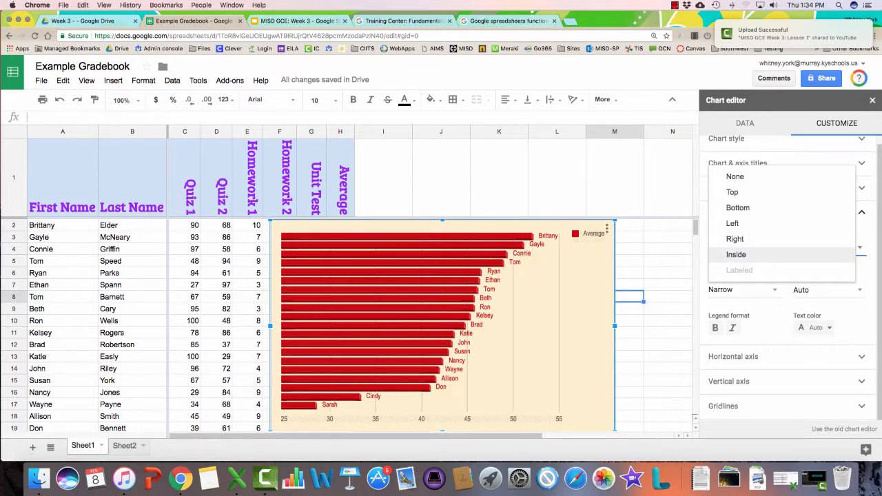
pyautogui.click(735, 177)
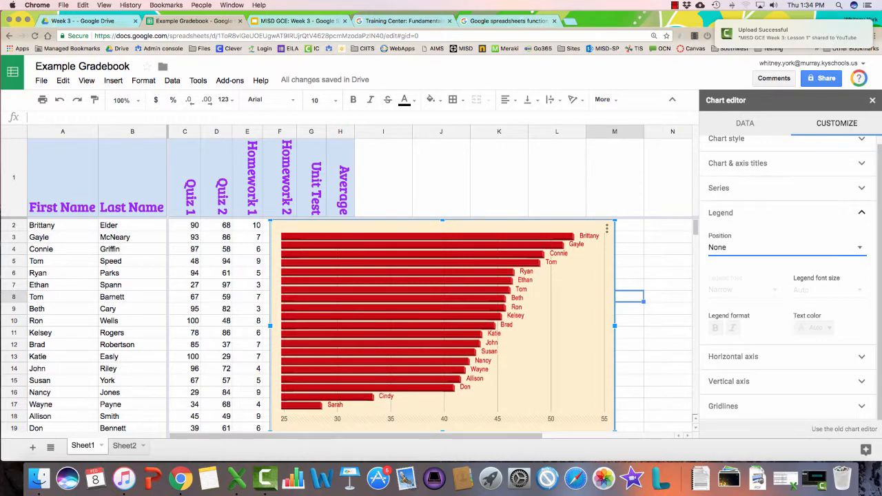
# Make the major gridlines pink and close the Chart editor
pyautogui.click(733, 357)
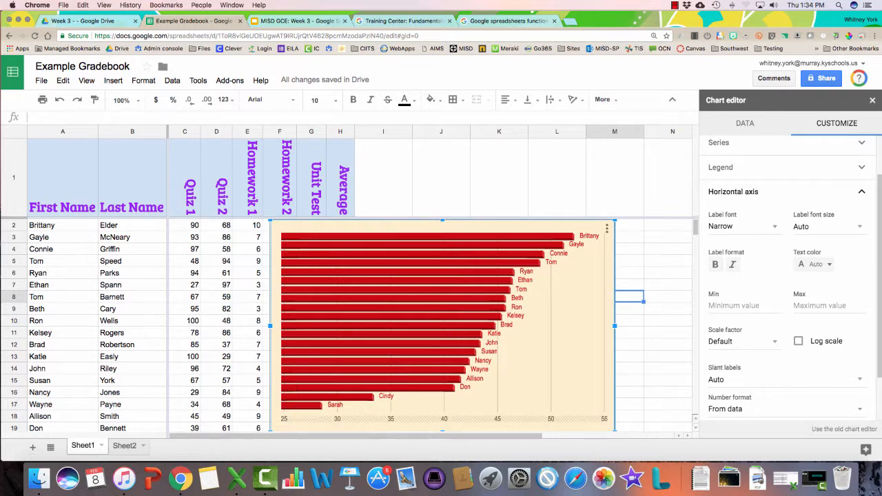
pyautogui.click(862, 192)
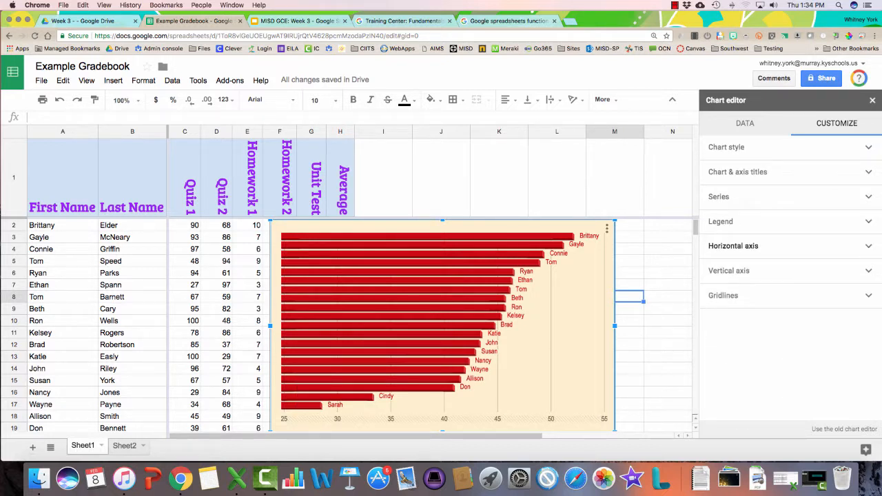
pyautogui.click(786, 295)
pyautogui.click(819, 349)
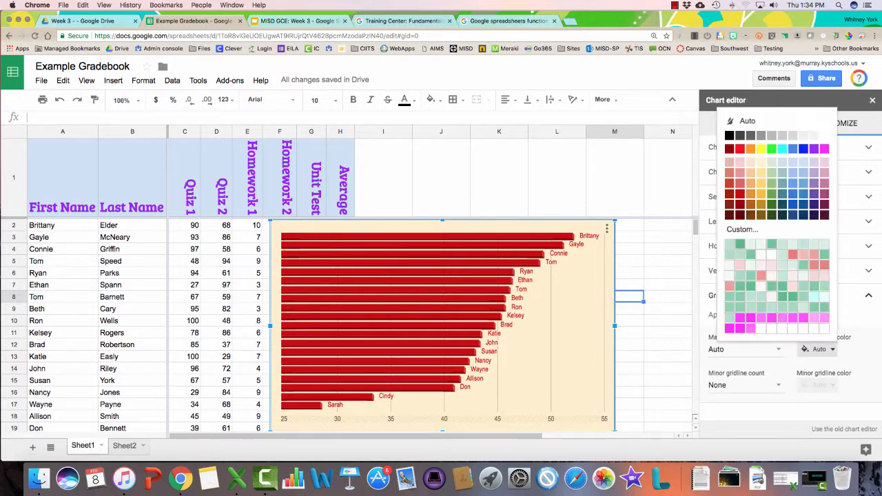
pyautogui.click(782, 319)
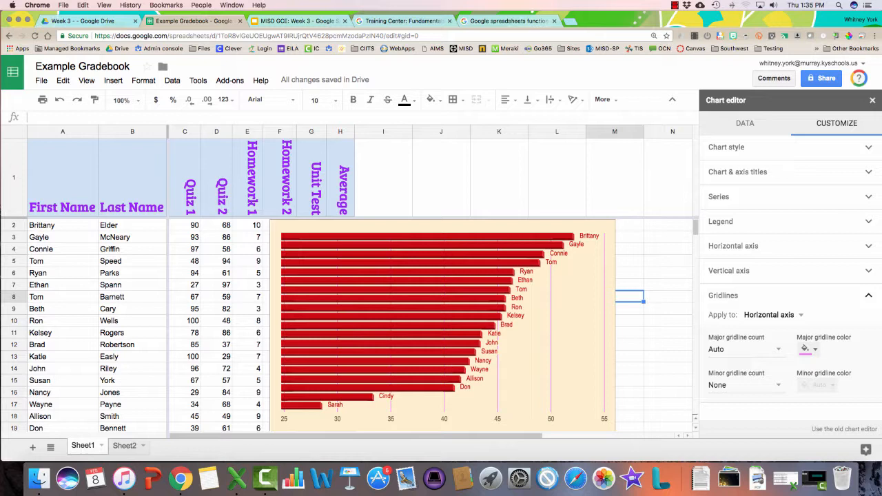
pyautogui.click(872, 100)
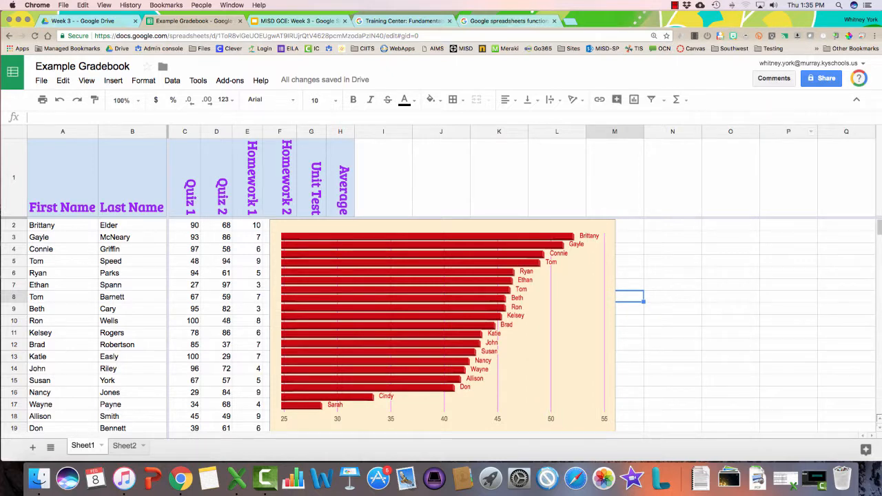
# Drag the red averages bar chart right of the score columns, then move it to its own Chart1 sheet
pyautogui.click(731, 381)
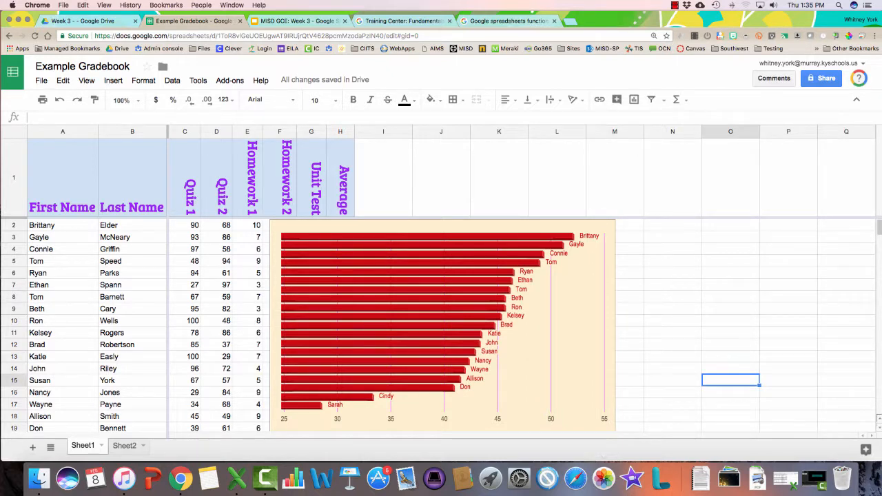
pyautogui.click(496, 325)
pyautogui.moveTo(443, 326); pyautogui.dragTo(533, 325)
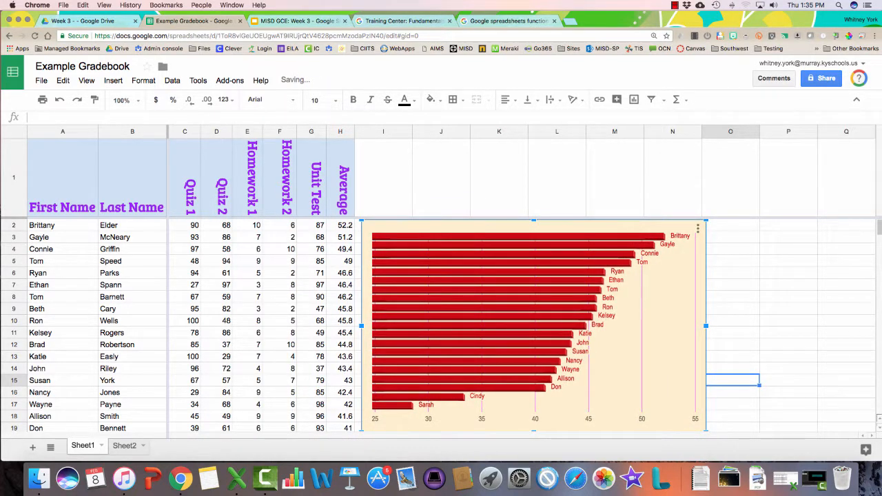
pyautogui.click(697, 228)
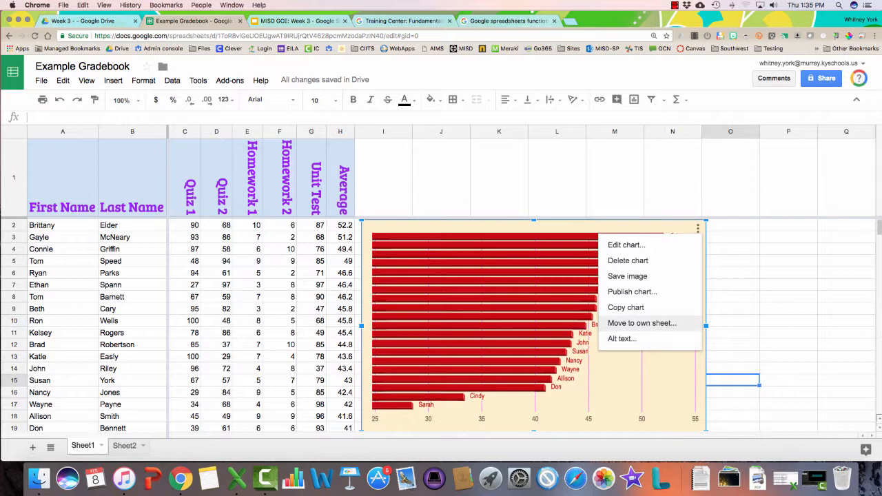
pyautogui.click(641, 323)
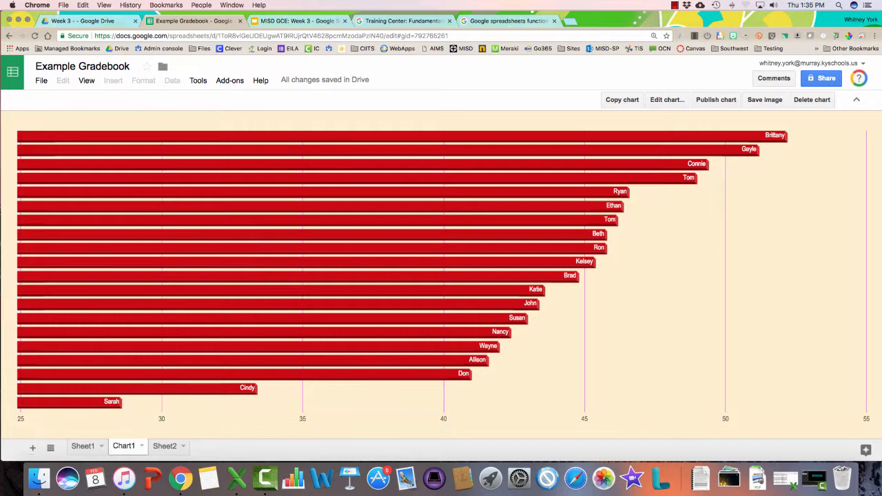
# Open the Chart1 chart editor, keep the bar chart type, and return to the Sheet1 gradebook
pyautogui.click(667, 100)
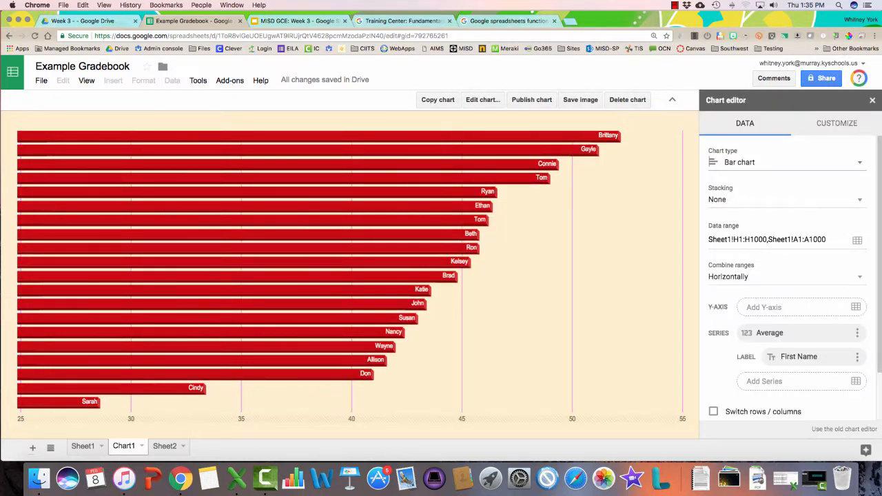
pyautogui.click(787, 163)
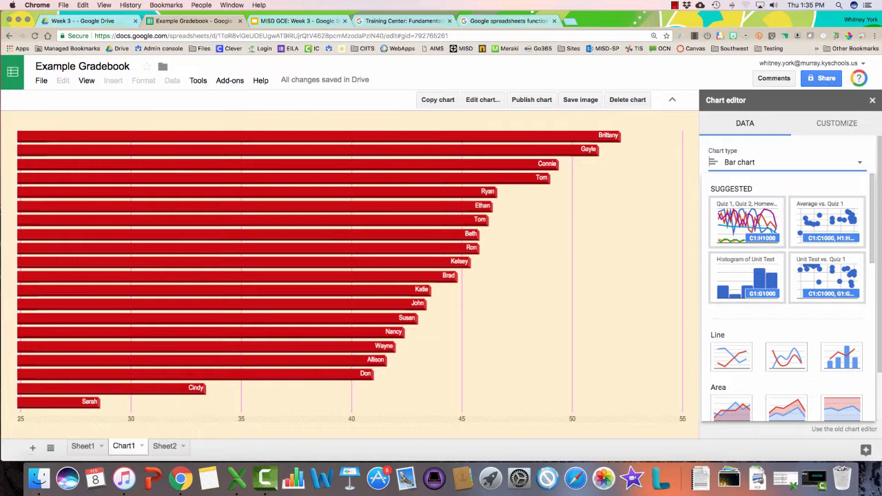
pyautogui.click(304, 230)
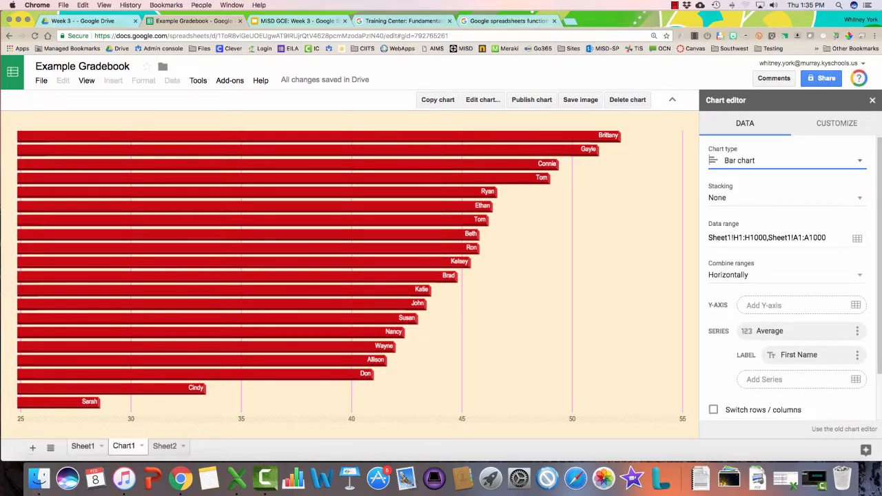
pyautogui.click(82, 446)
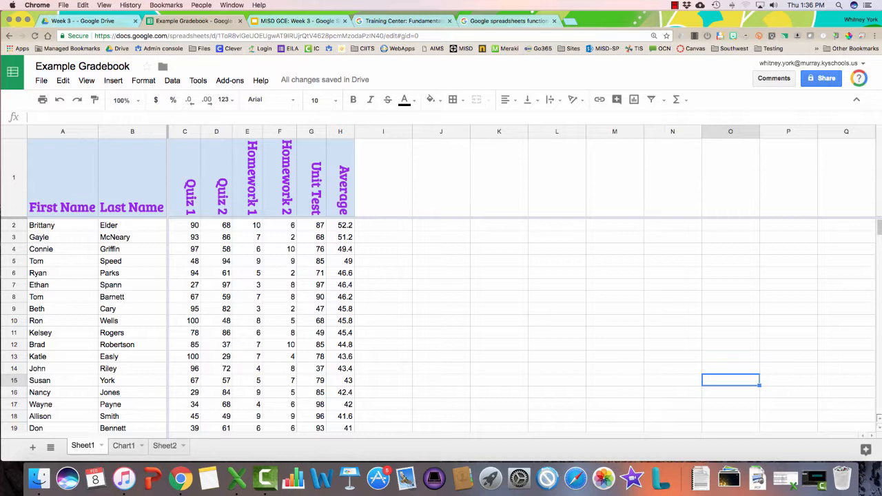
# Enter 76 in F2 and 80 in E2, then check the updated averages chart on Chart1
pyautogui.click(280, 226)
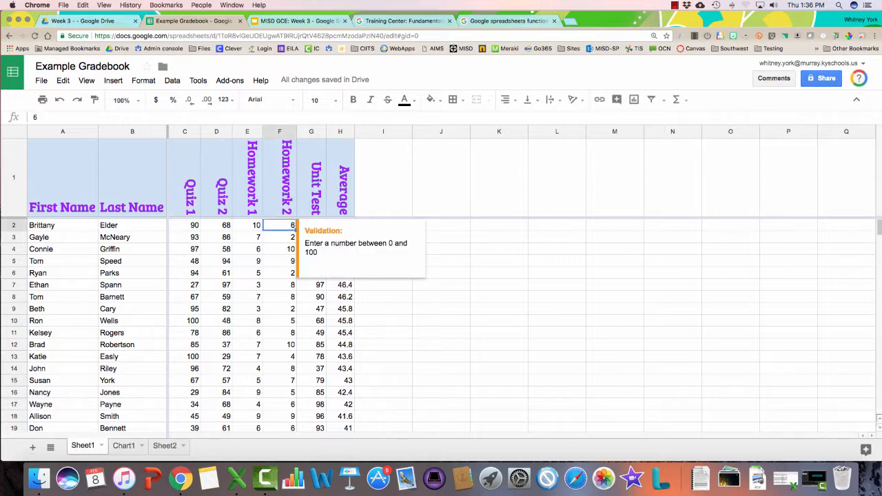
pyautogui.write('76')
pyautogui.press('Return')
pyautogui.click(248, 226)
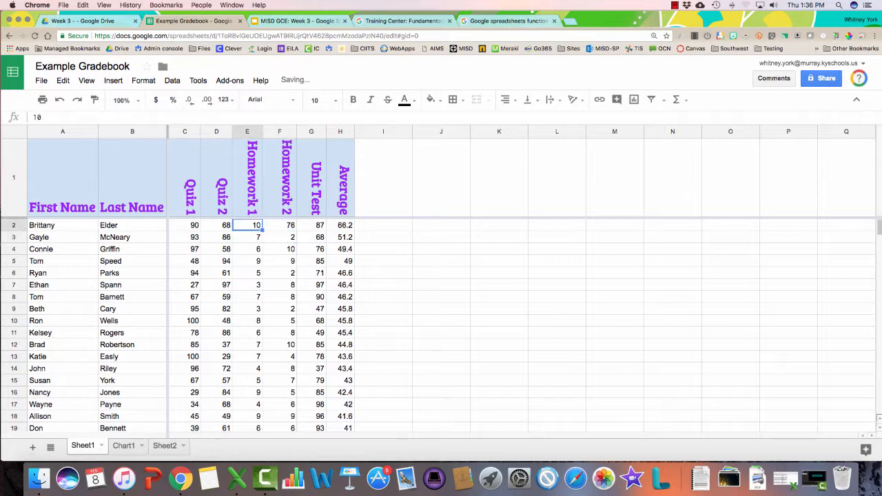
pyautogui.write('80')
pyautogui.press('Return')
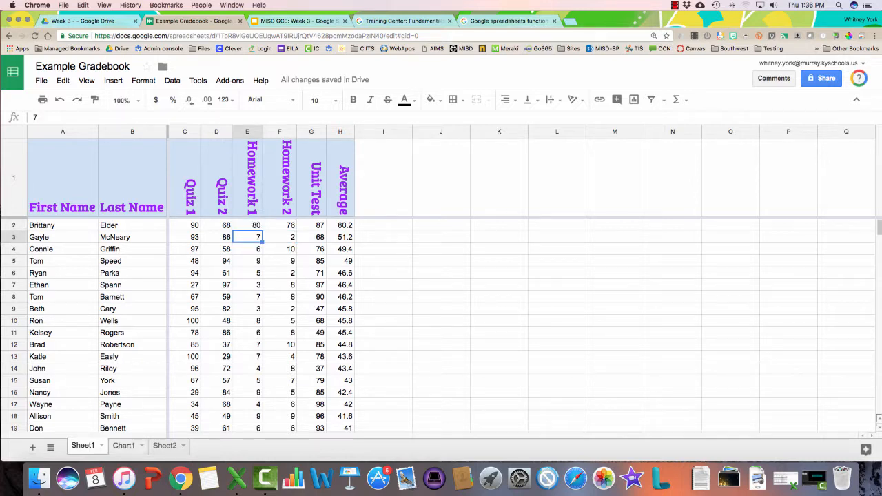
pyautogui.click(124, 446)
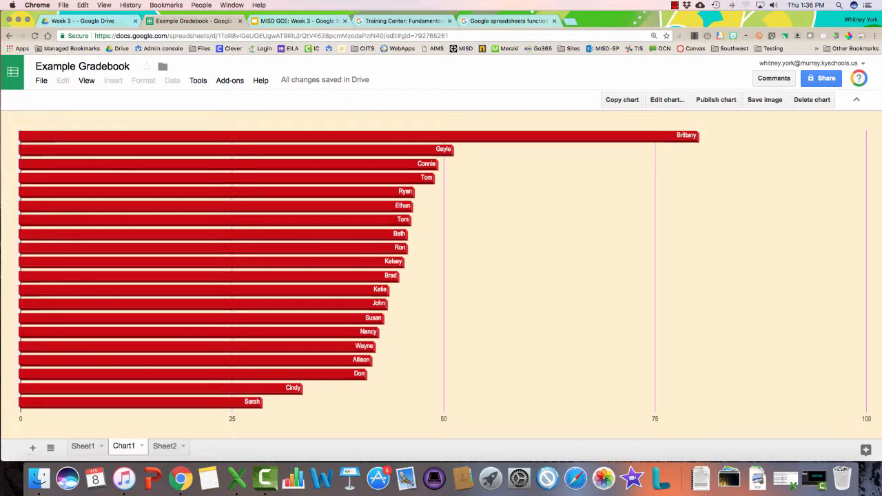
pyautogui.moveTo(687, 136)
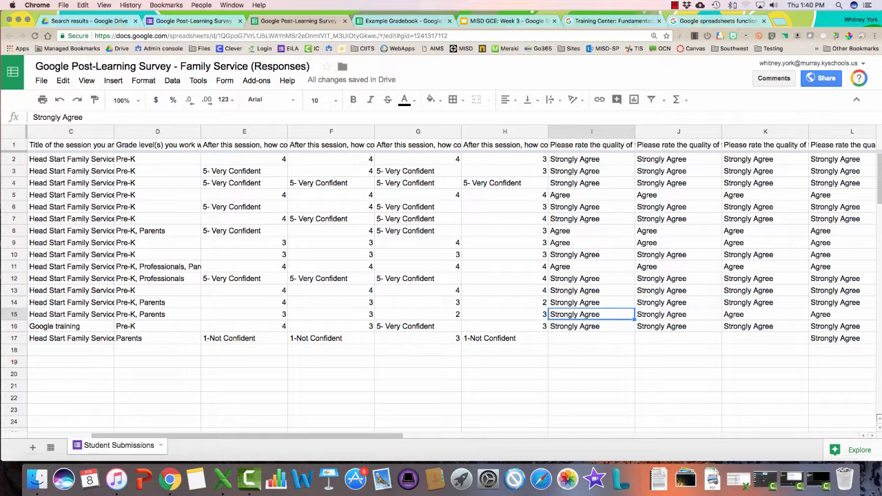
pyautogui.click(194, 21)
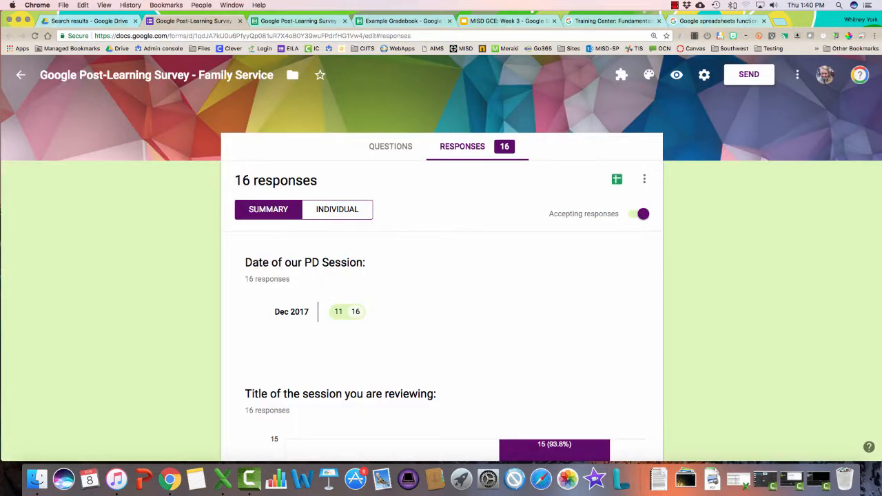
pyautogui.scroll(-3, 441, 297)
pyautogui.scroll(-7, 441, 296)
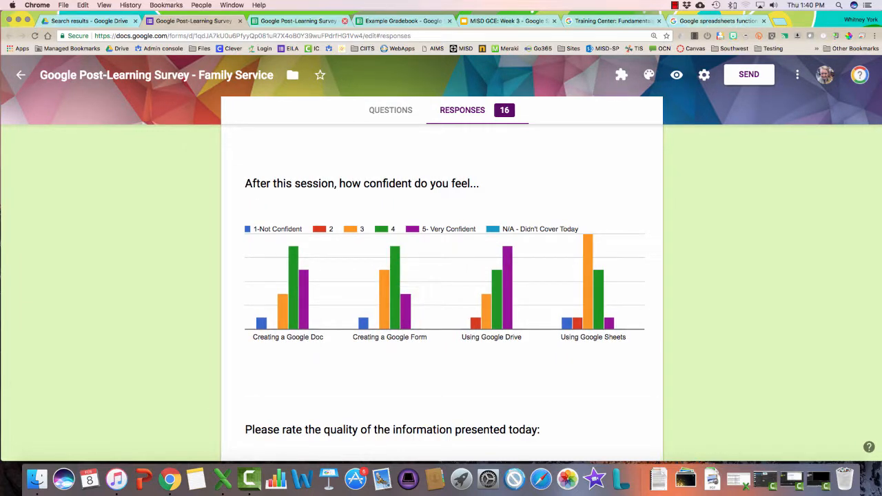
pyautogui.click(300, 22)
pyautogui.hscroll(2, 442, 275)
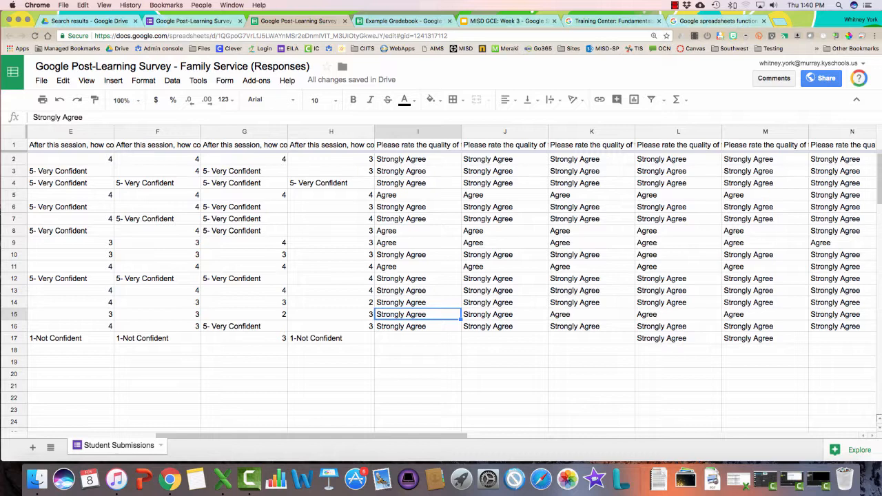
pyautogui.click(419, 132)
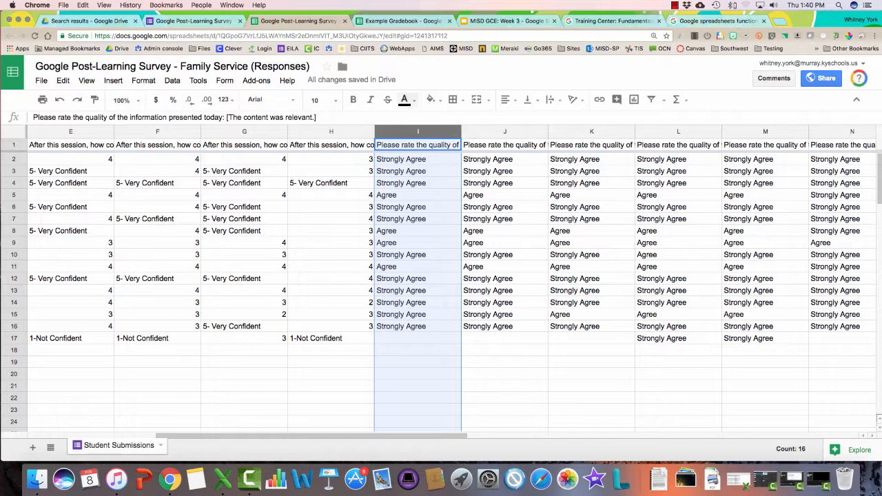
pyautogui.click(113, 80)
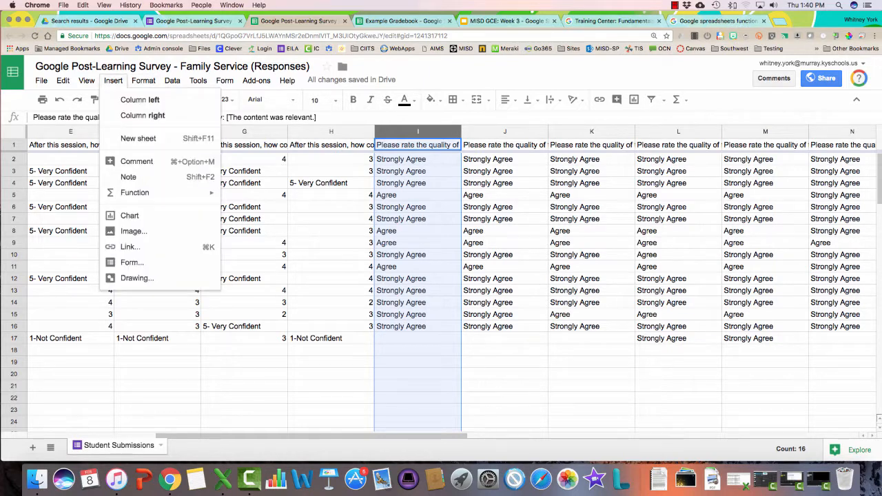
pyautogui.click(130, 215)
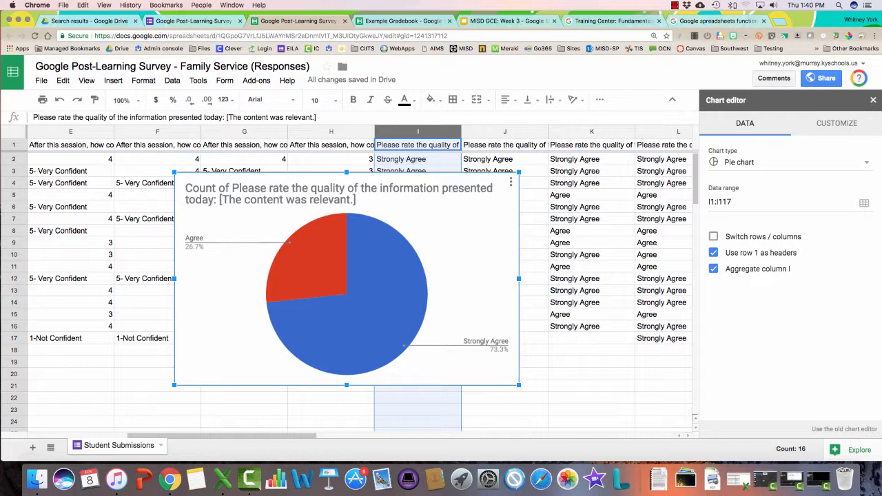
pyautogui.click(791, 163)
pyautogui.click(791, 162)
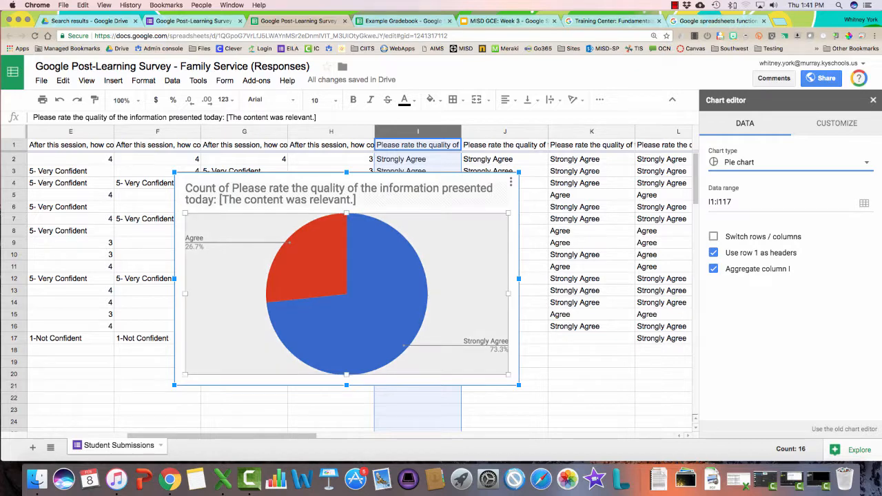
pyautogui.press('Delete')
pyautogui.click(592, 267)
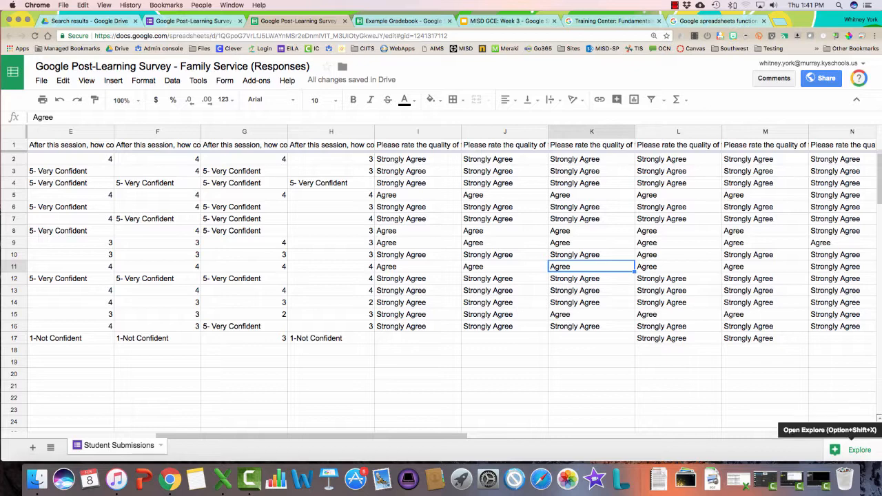
# From Explore, insert the suggested 'Please rate the quality' bar chart of content-relevance ratings
pyautogui.click(855, 450)
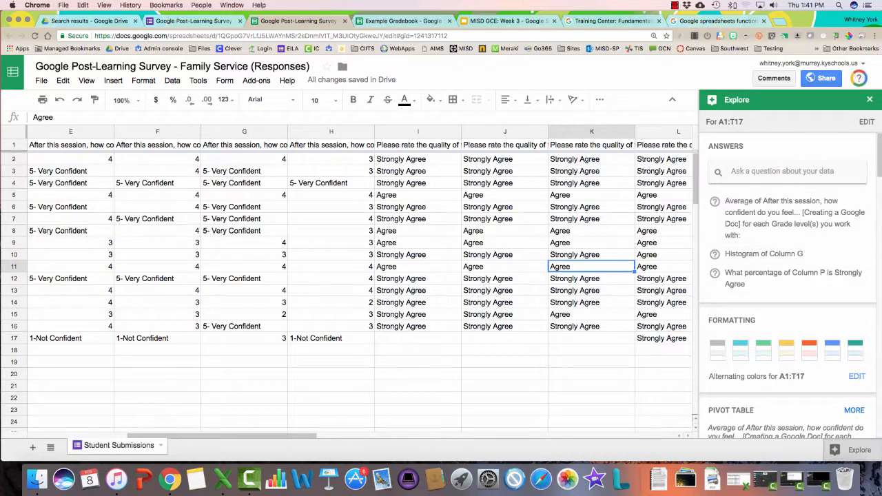
pyautogui.scroll(-3, 786, 290)
pyautogui.scroll(-3, 786, 289)
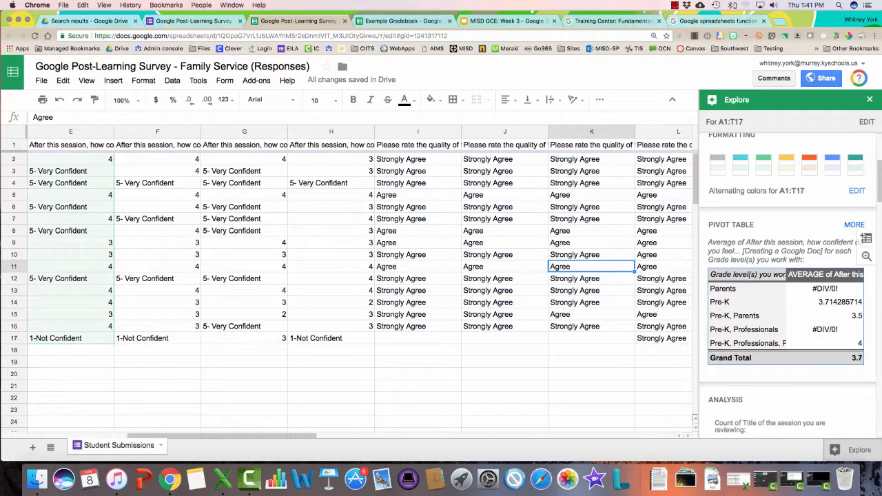
pyautogui.scroll(-10, 789, 289)
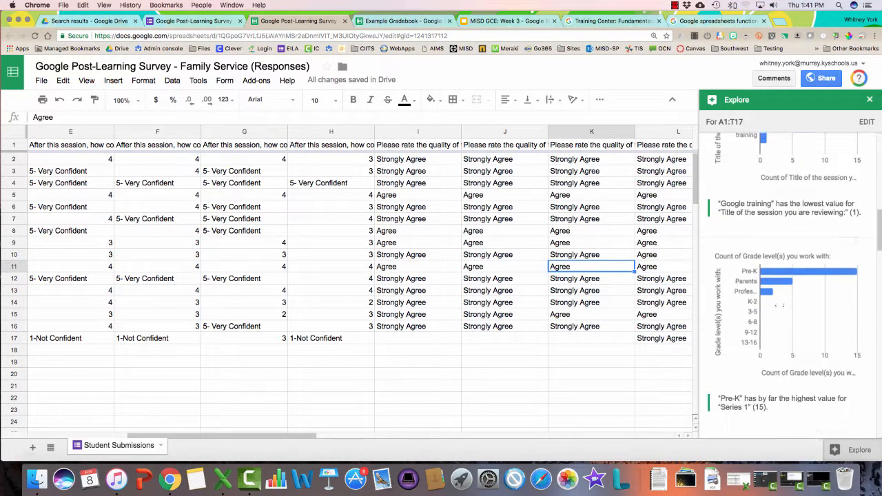
pyautogui.scroll(-7, 781, 324)
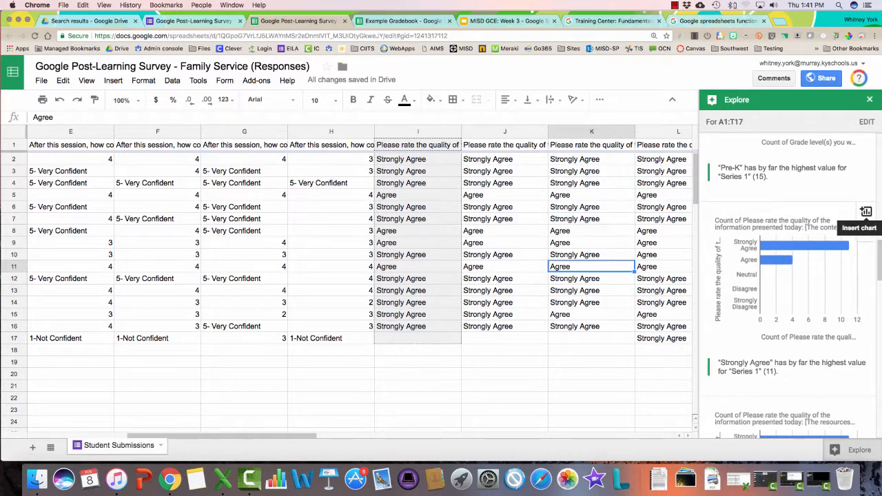
pyautogui.click(866, 212)
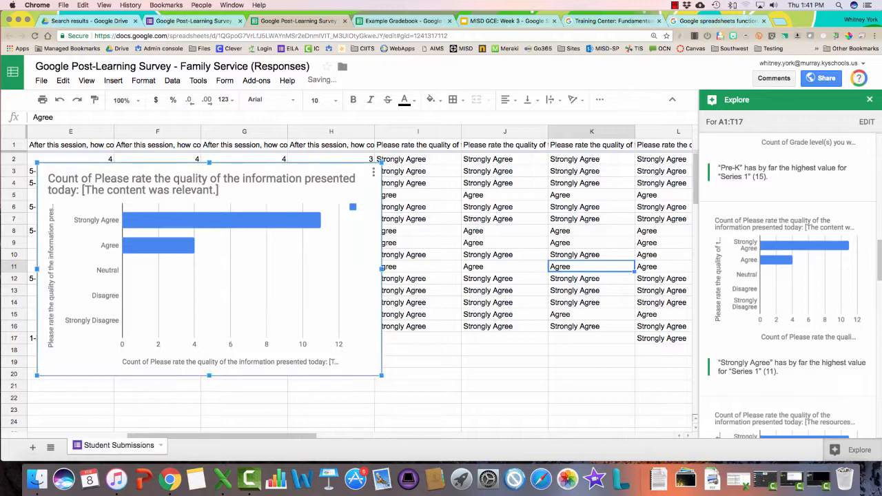